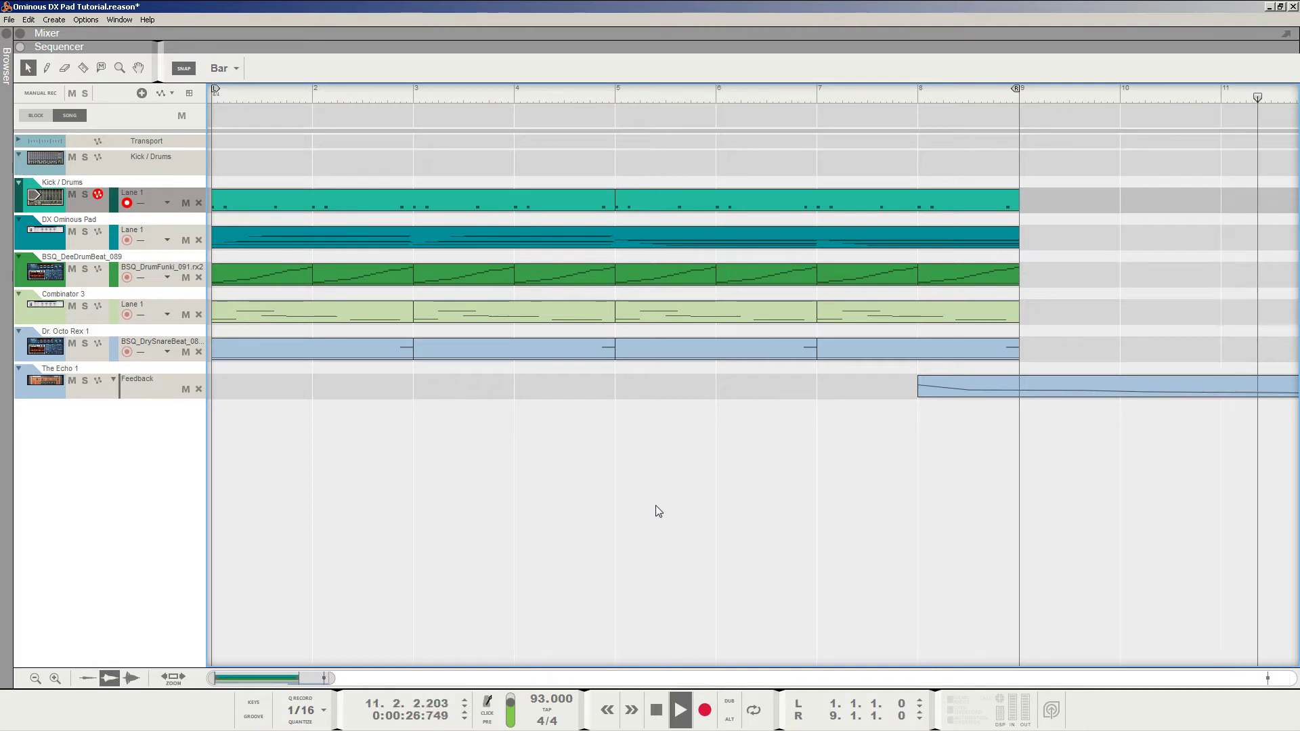
Step: Stop playback and switch to the rack window of Document 1
key("space")
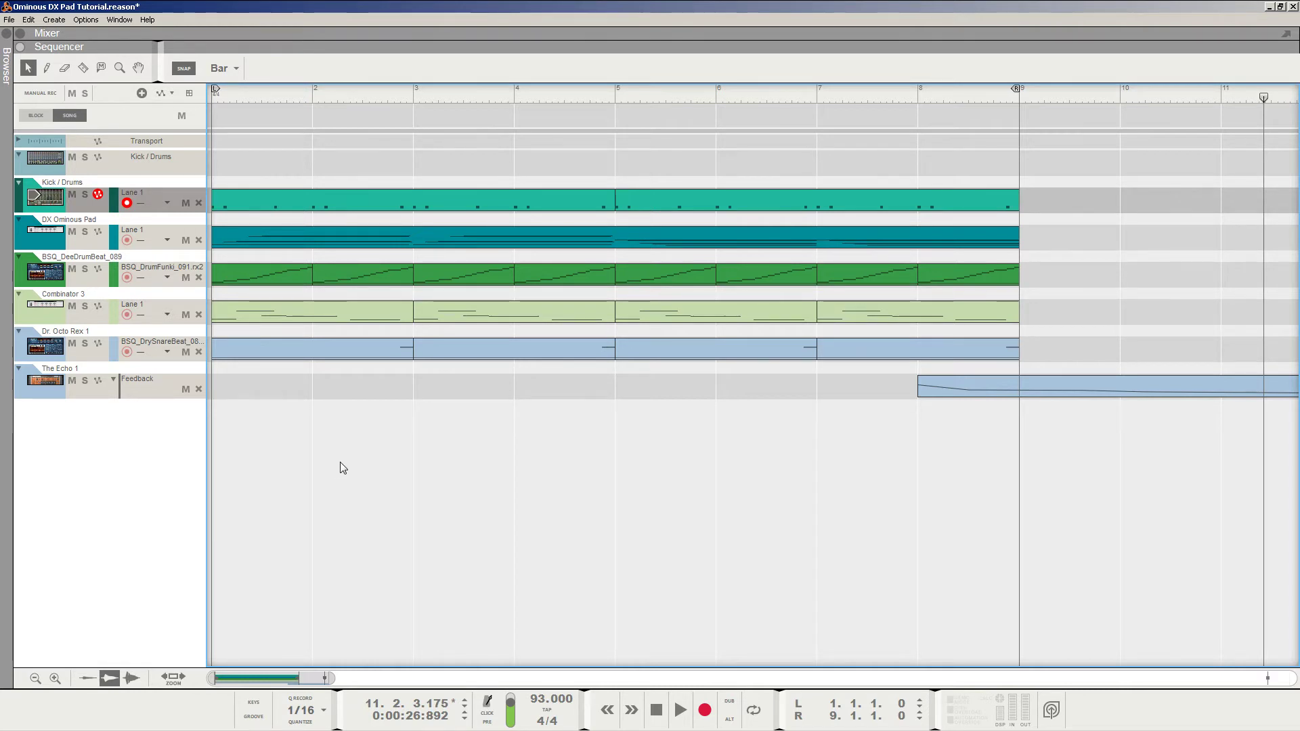
mouse_move(203, 730)
left_click(124, 717)
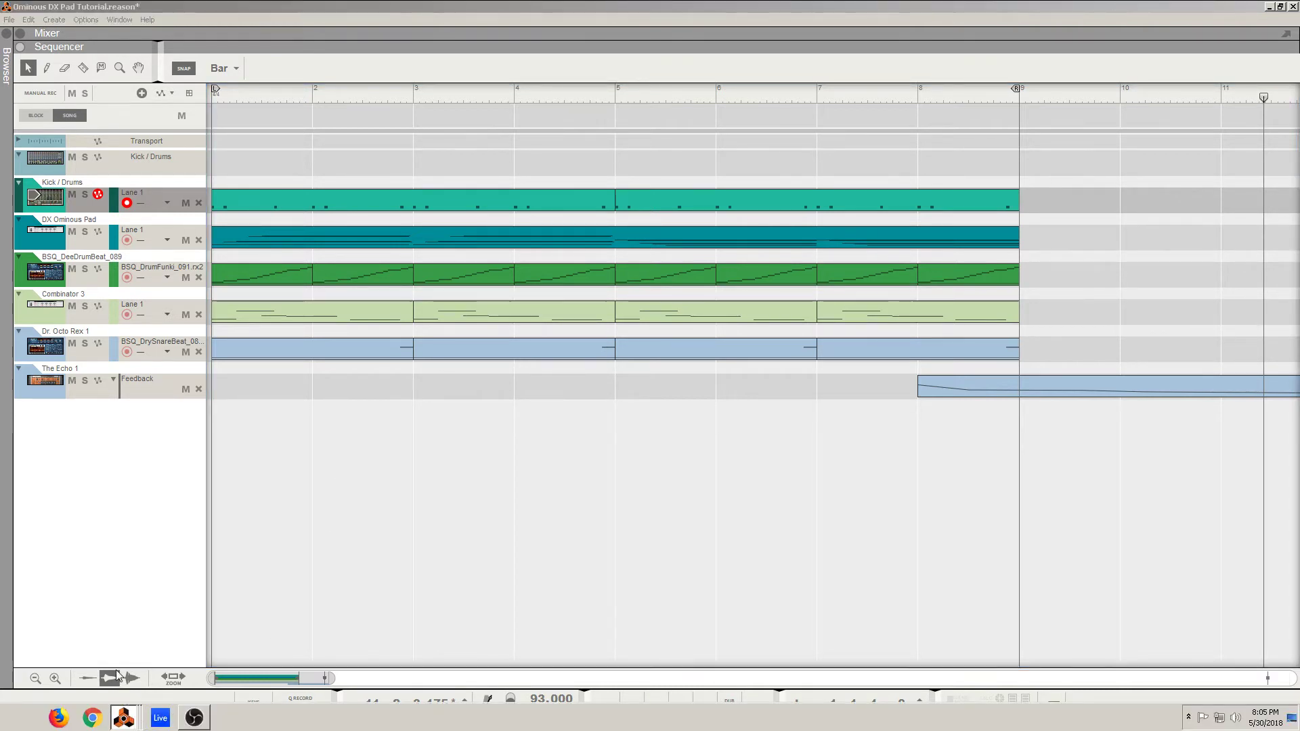
left_click(117, 675)
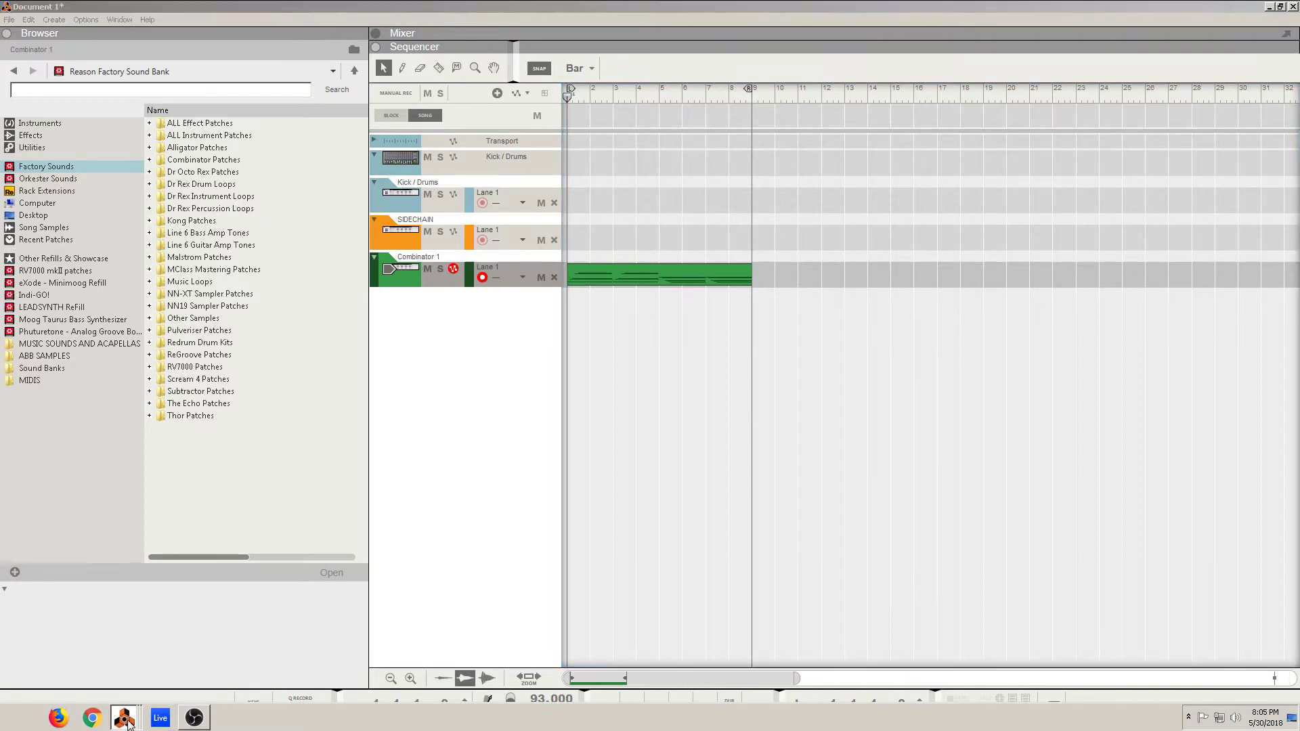
left_click(125, 713)
Step: Create a Thor Polysonic Synthesizer inside Combinator 1
left_click(480, 575)
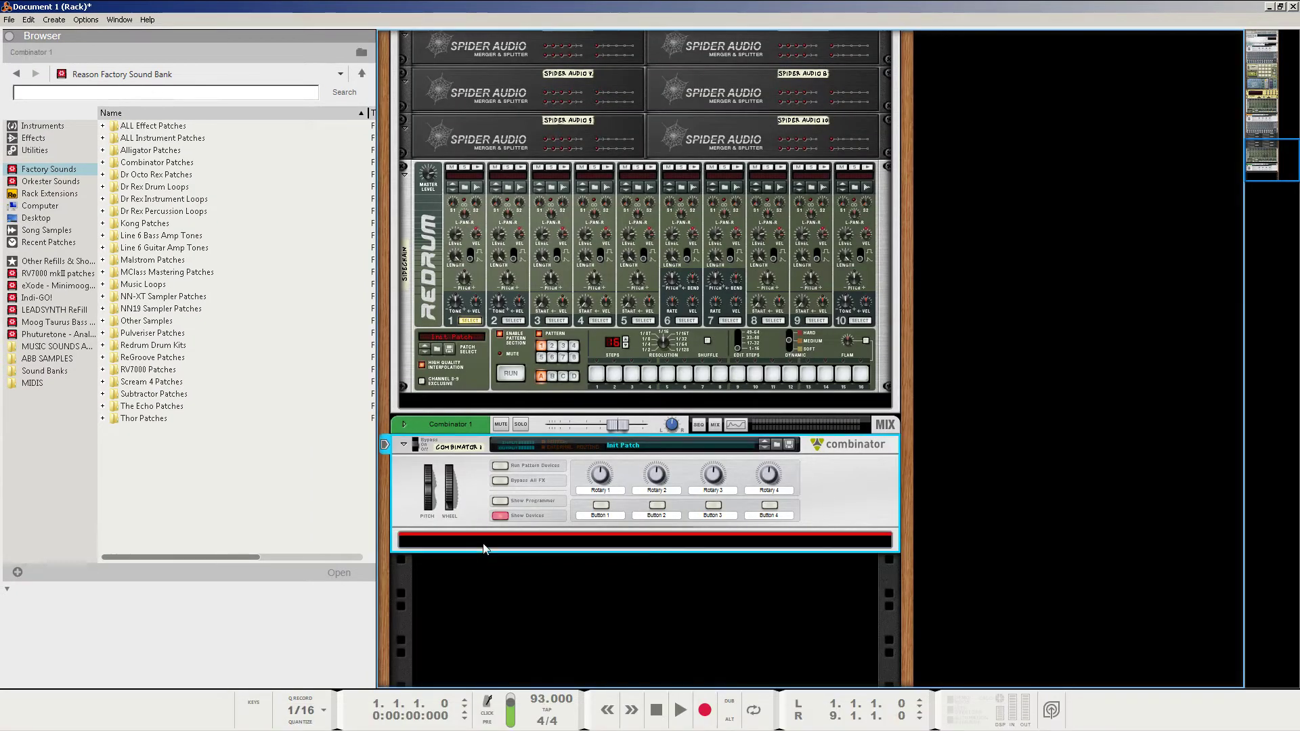
right_click(479, 578)
mouse_move(518, 672)
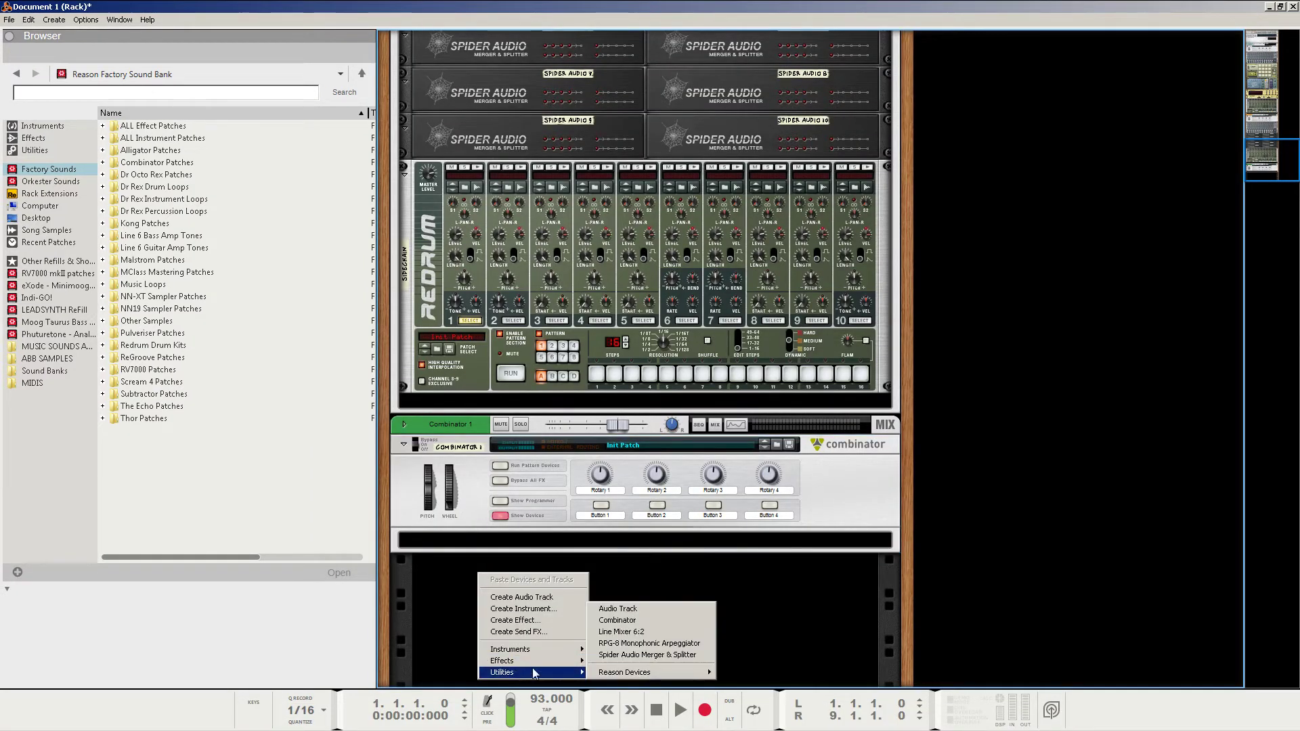
left_click(491, 546)
right_click(490, 548)
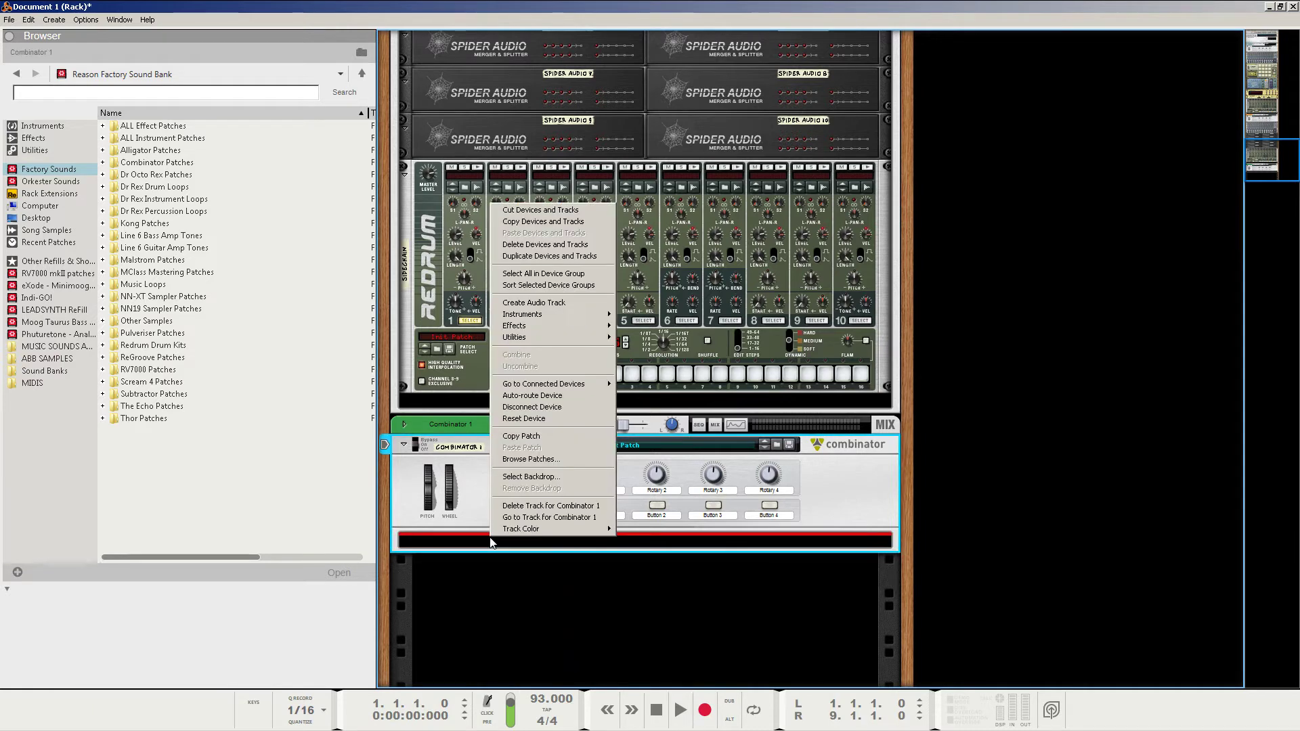
mouse_move(544, 320)
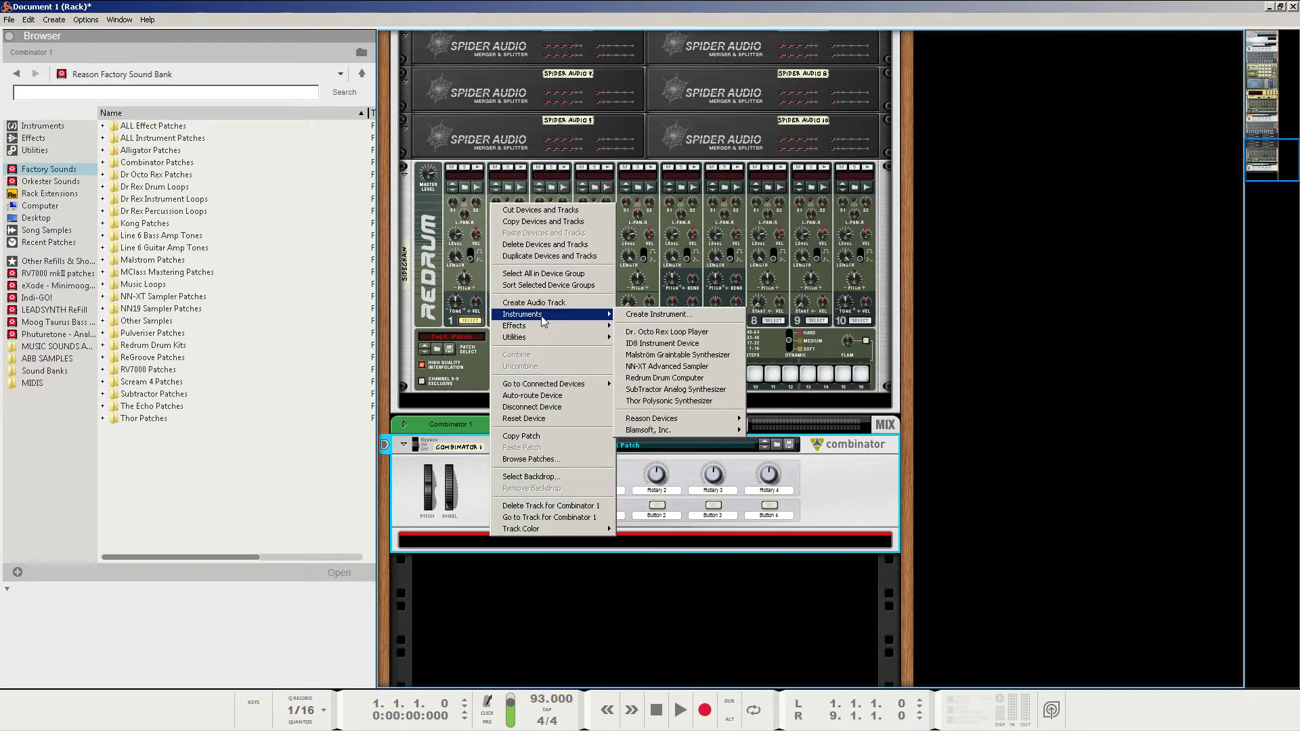
left_click(667, 401)
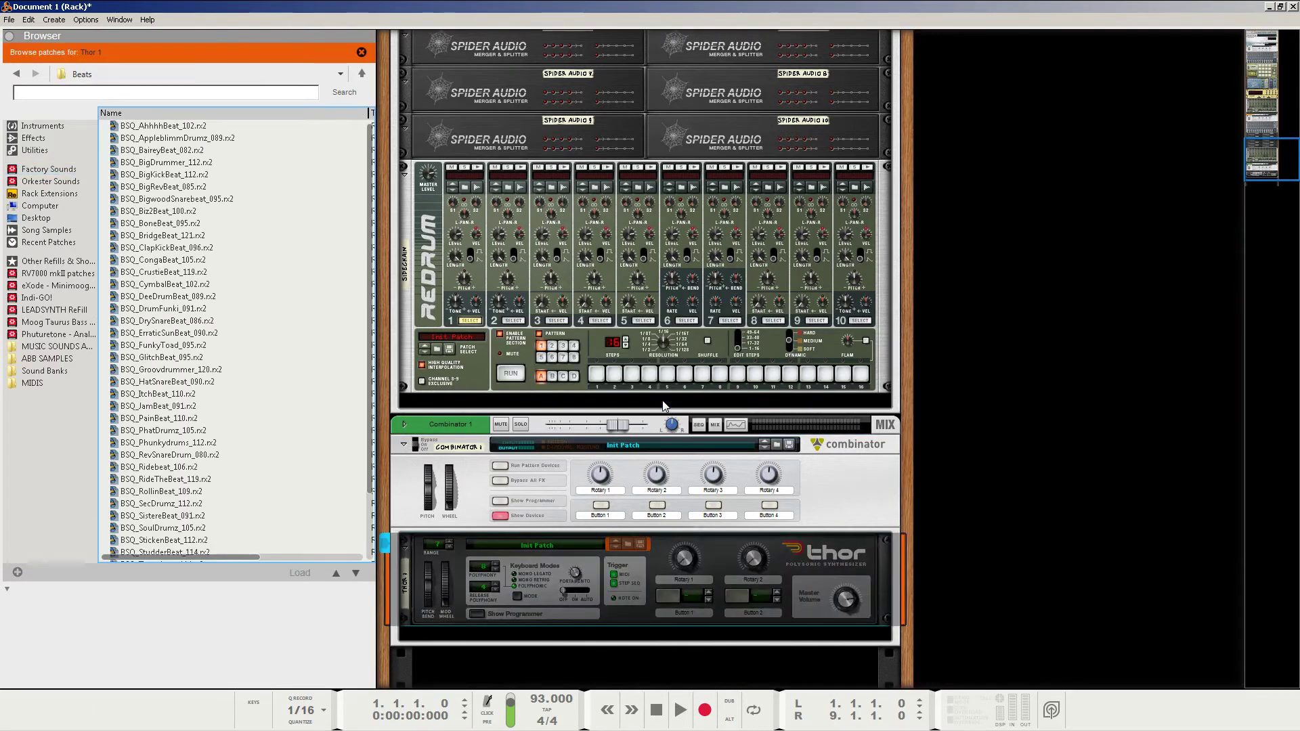
Step: Reset the Thor device and show its programmer
left_click(549, 474)
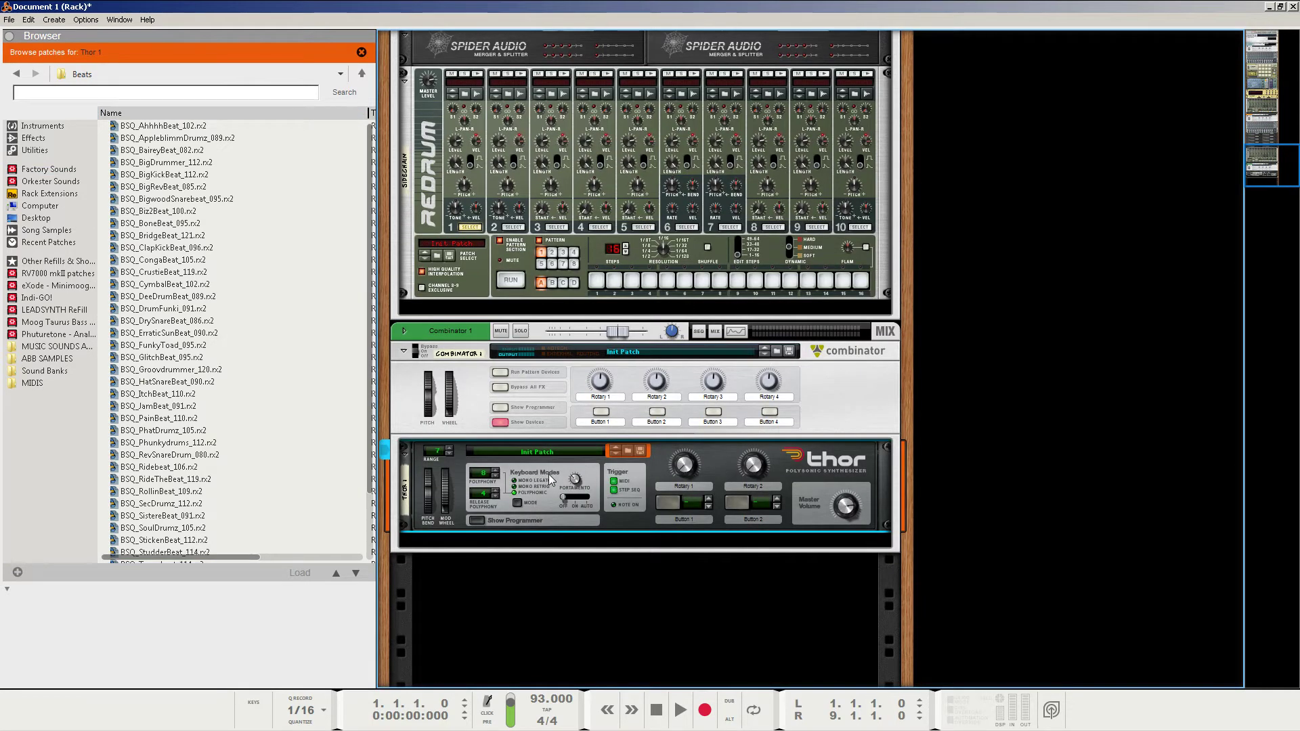
right_click(550, 479)
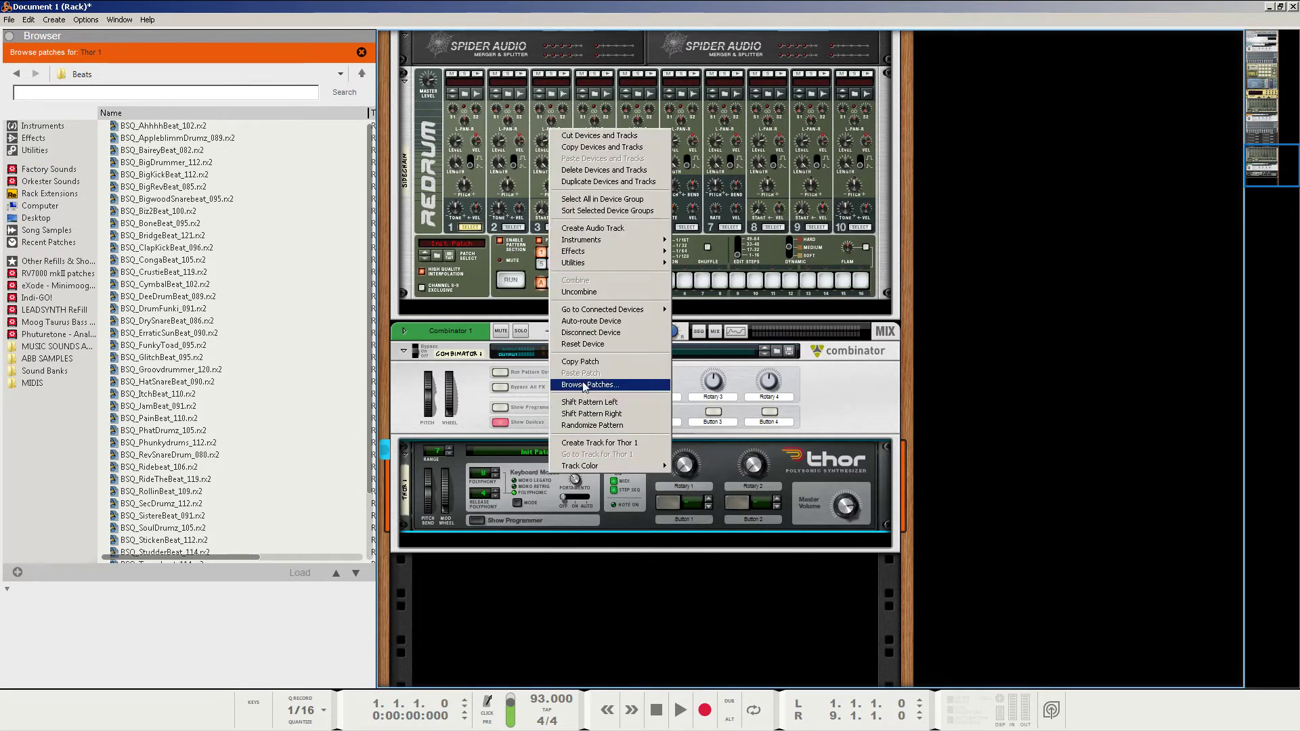
left_click(590, 347)
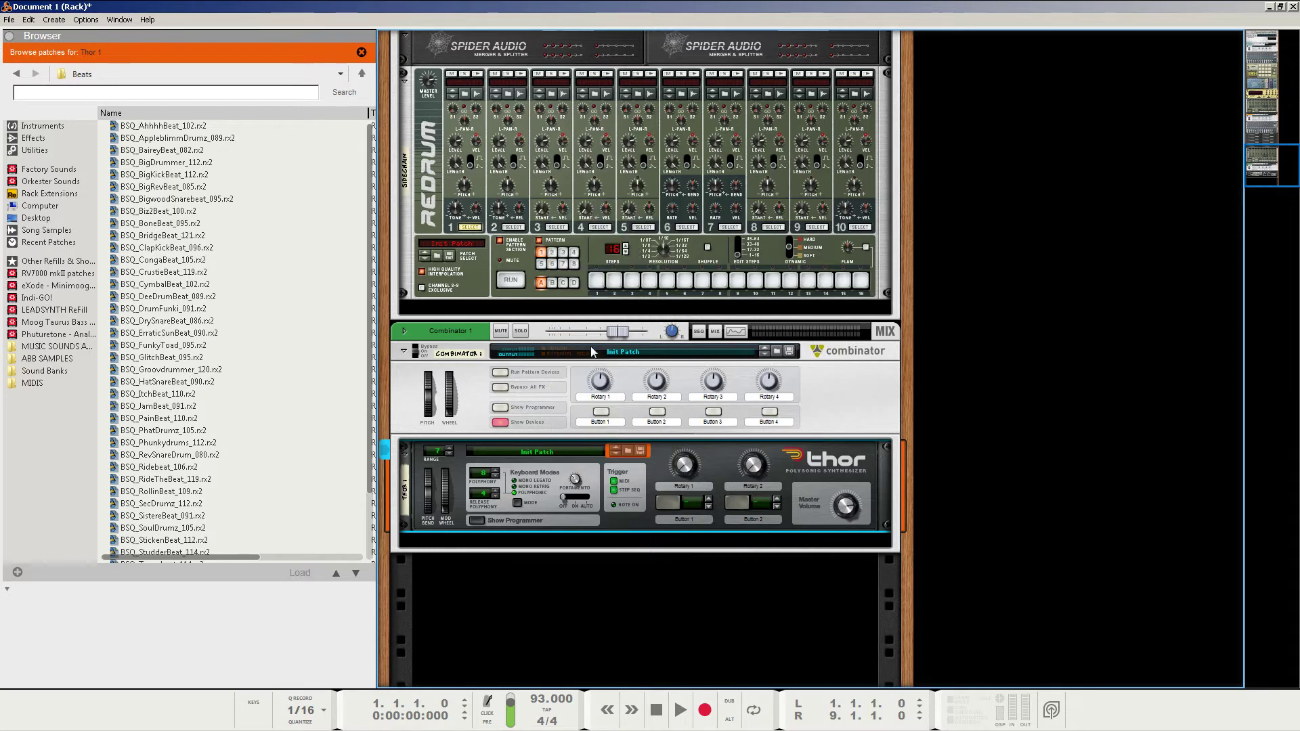
left_click(477, 521)
scroll(485, 478, "down", 3)
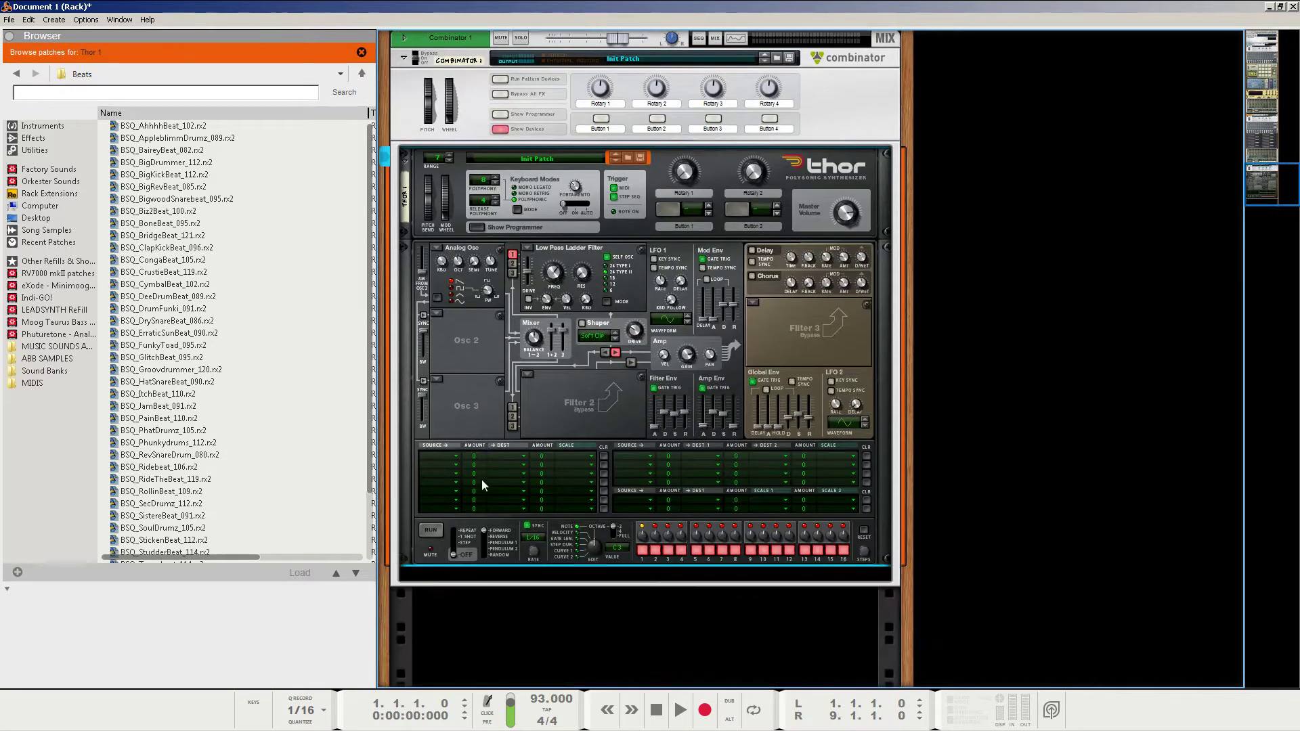
Step: Set Thor's Filter 1 to Bypass and stop browsing patches for Thor 1
scroll(478, 486, "up", 5)
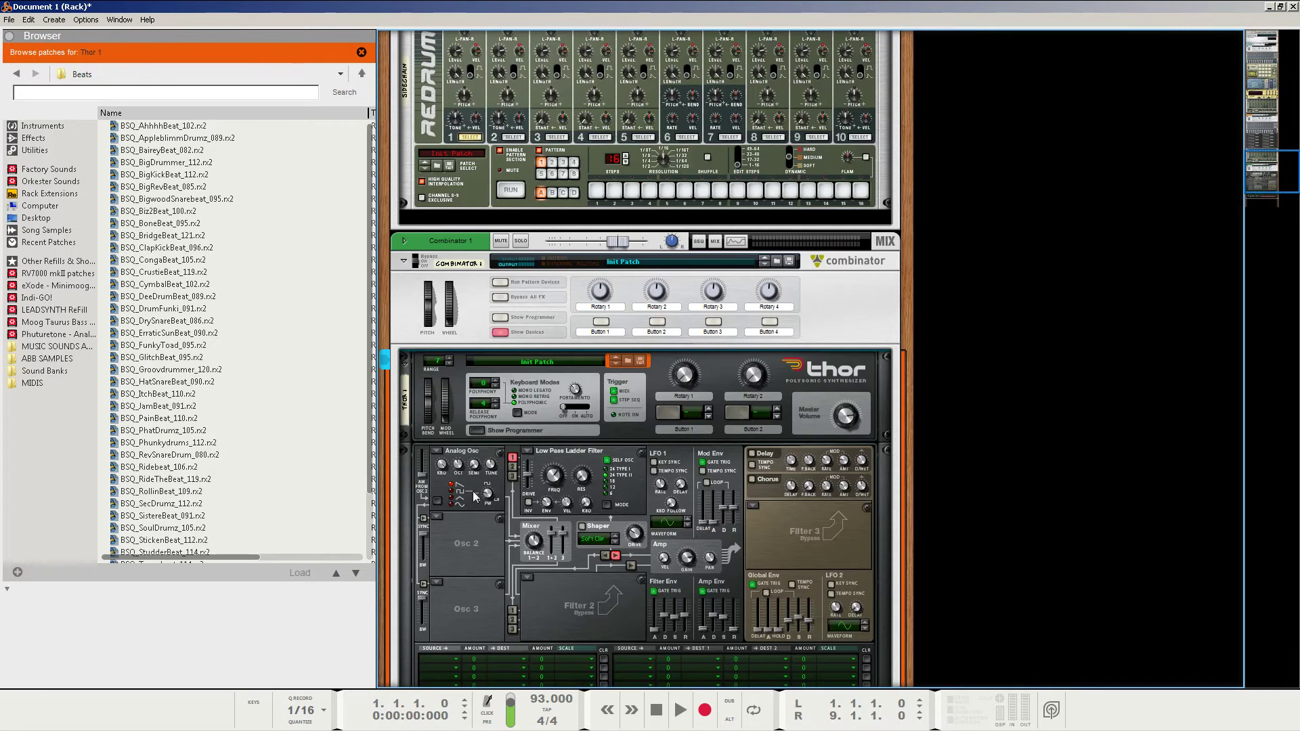
left_click(527, 452)
left_click(549, 466)
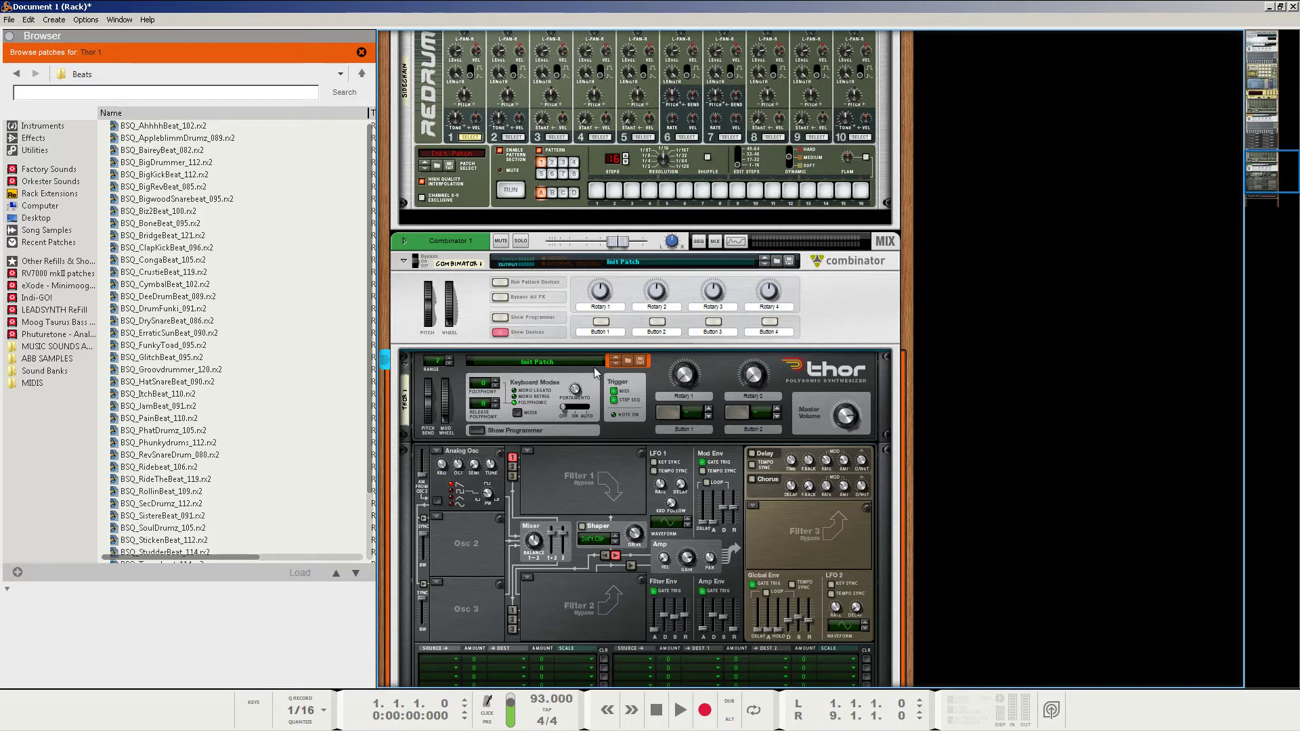
left_click(362, 52)
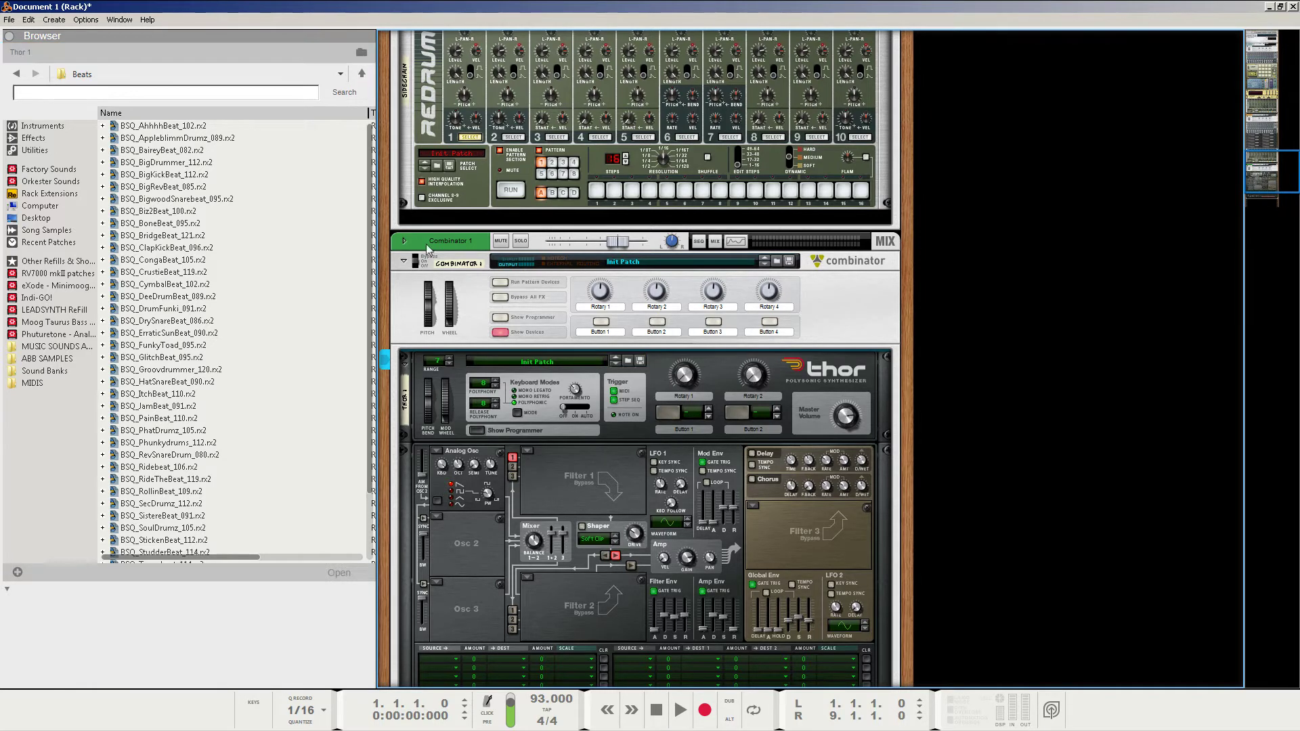
Step: Load a Noise oscillator into Thor's Osc 2 and enable its sync
scroll(596, 497, "down", 3)
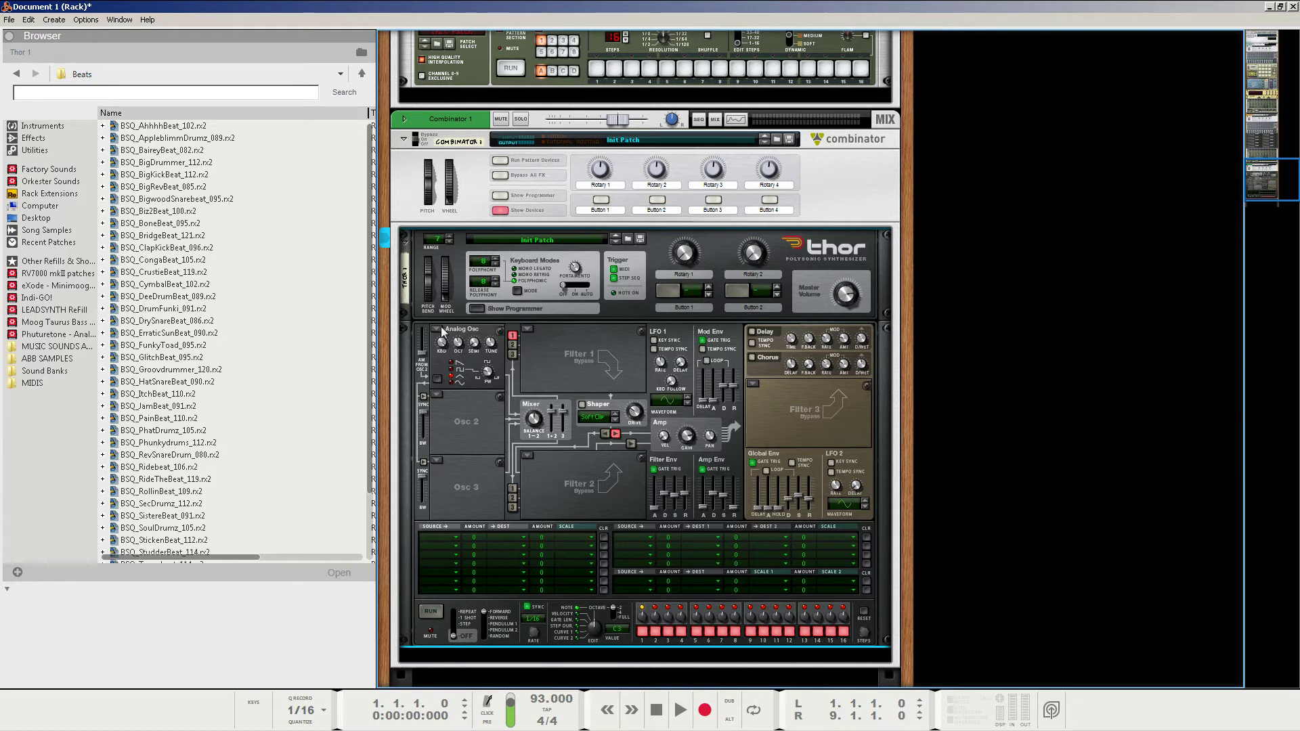
mouse_move(457, 348)
left_click(436, 396)
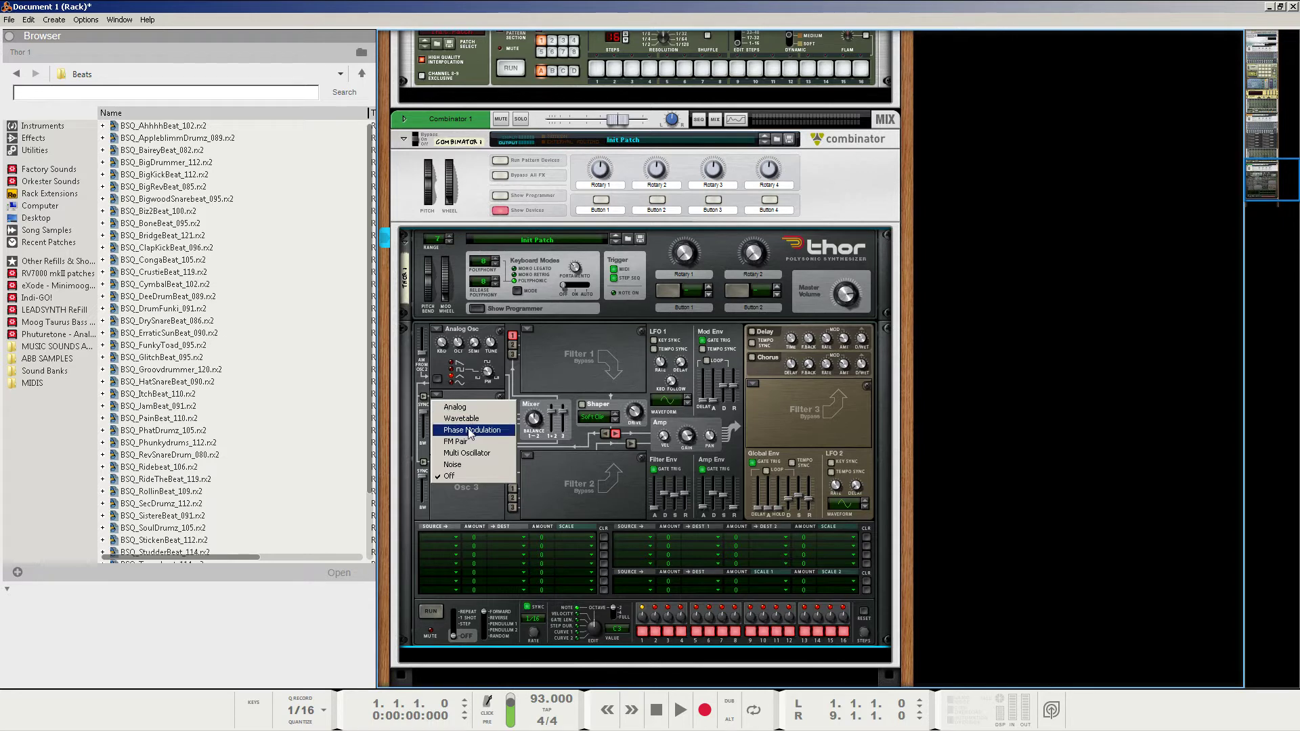
left_click(454, 464)
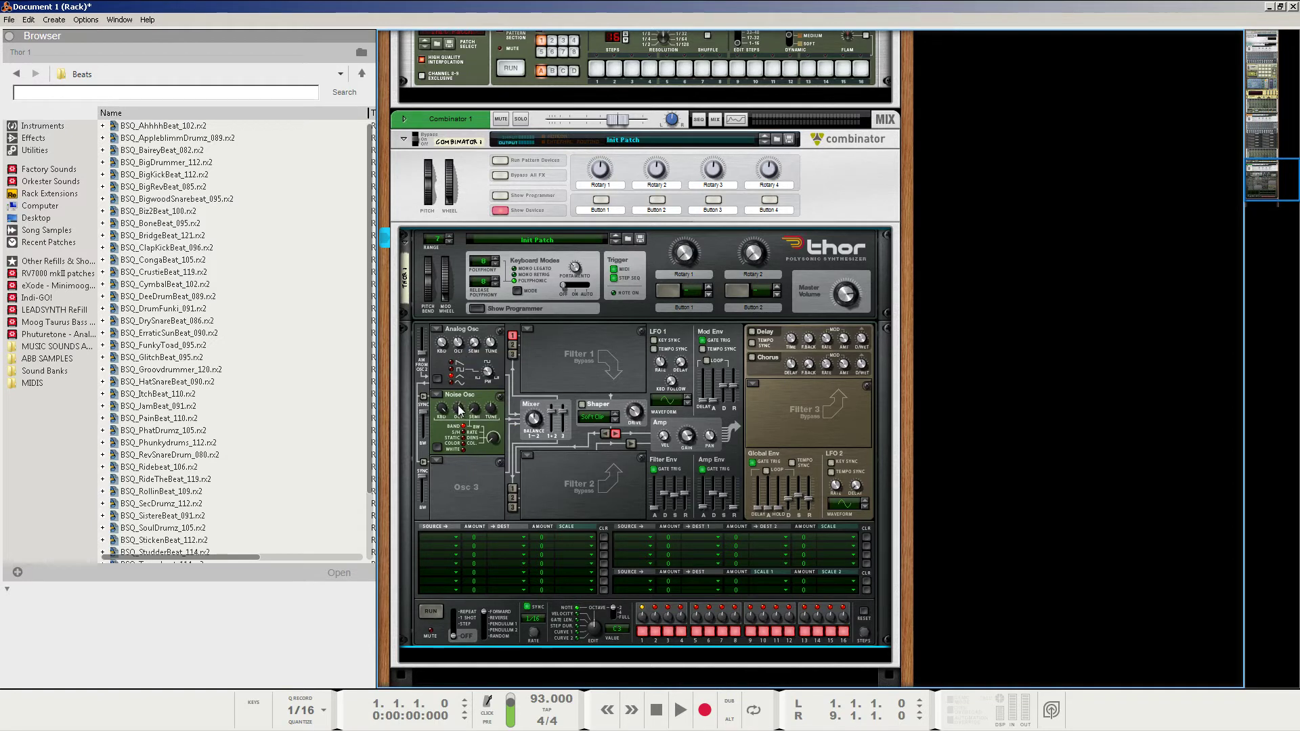
left_click(423, 397)
Step: Play the sequence to audition the noise setup, return to the start, and raise Osc 1's AM From Osc 2 amount
left_click(674, 705)
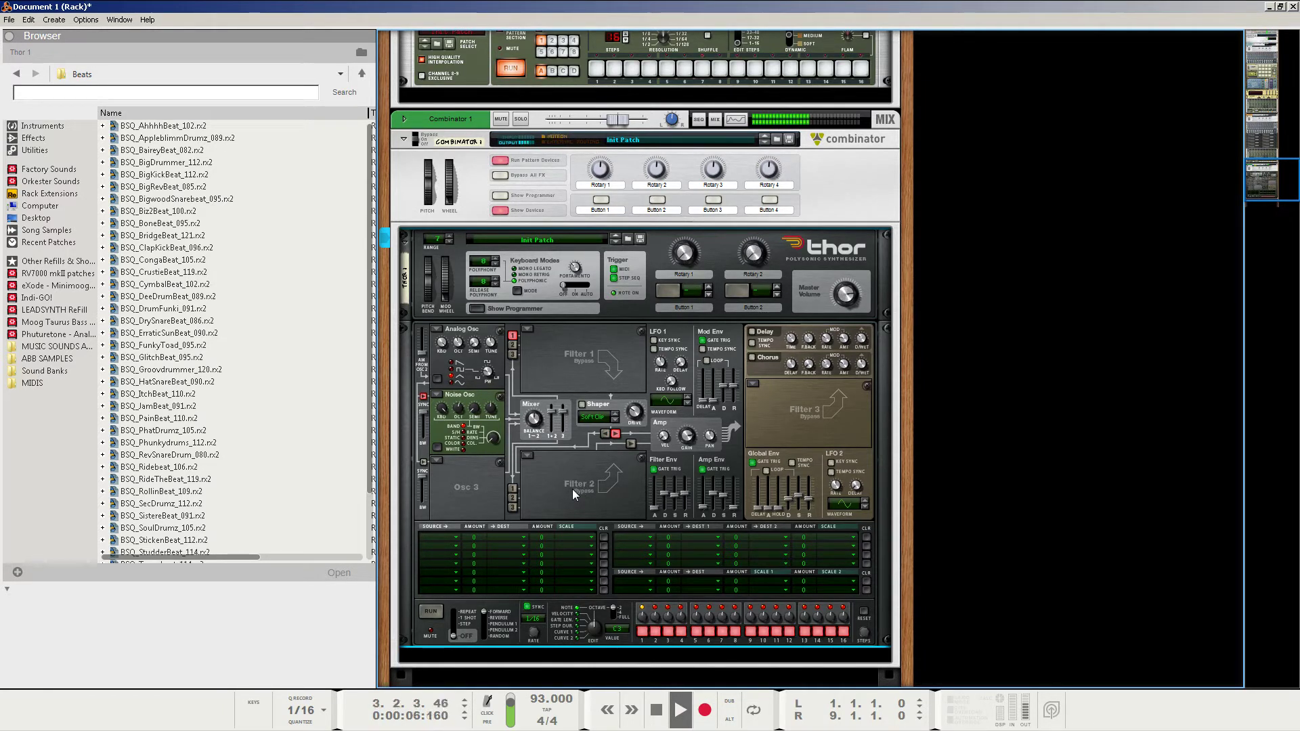
left_click(656, 711)
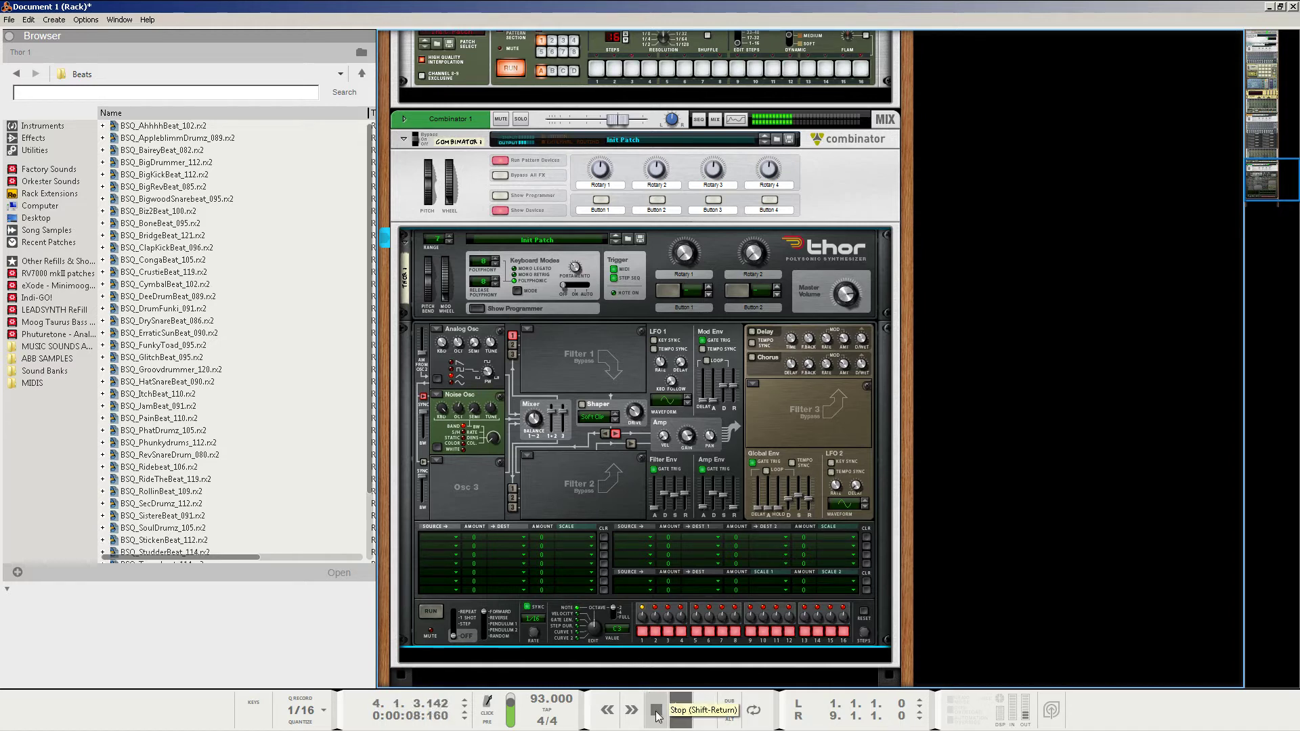
left_click(656, 711)
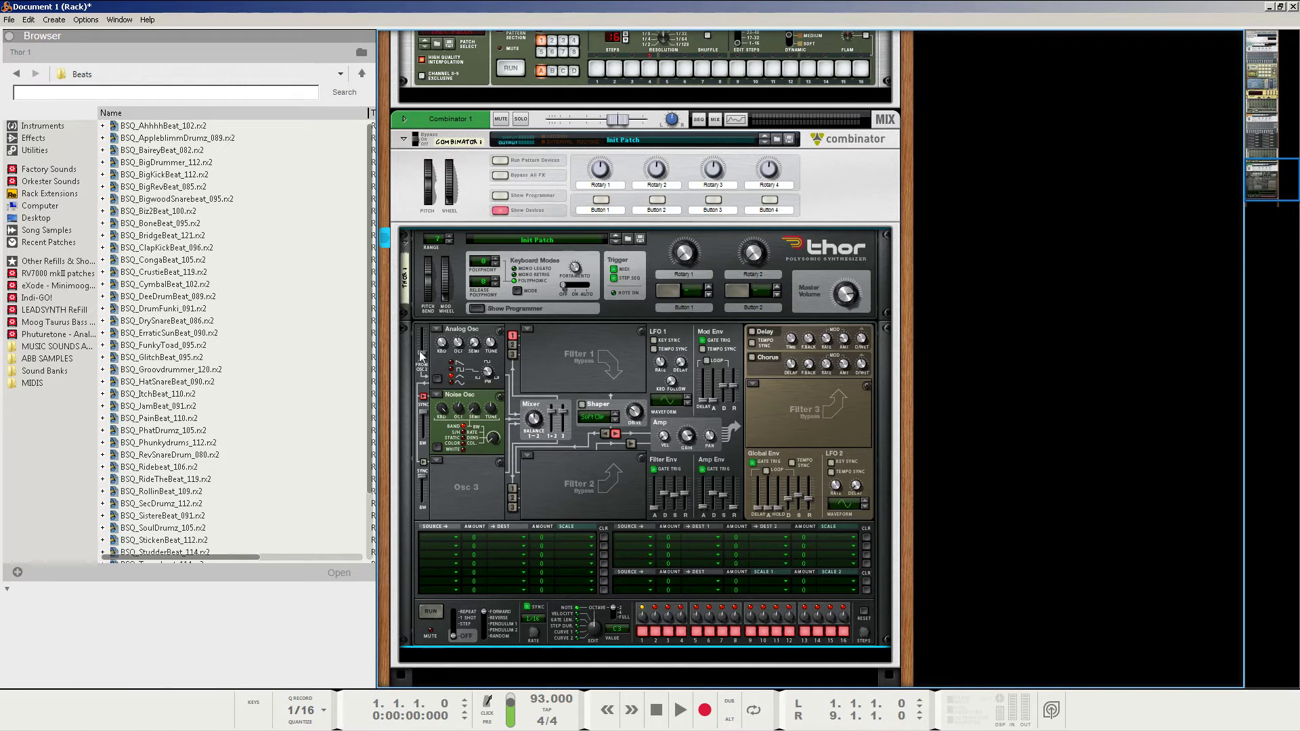
mouse_move(422, 355)
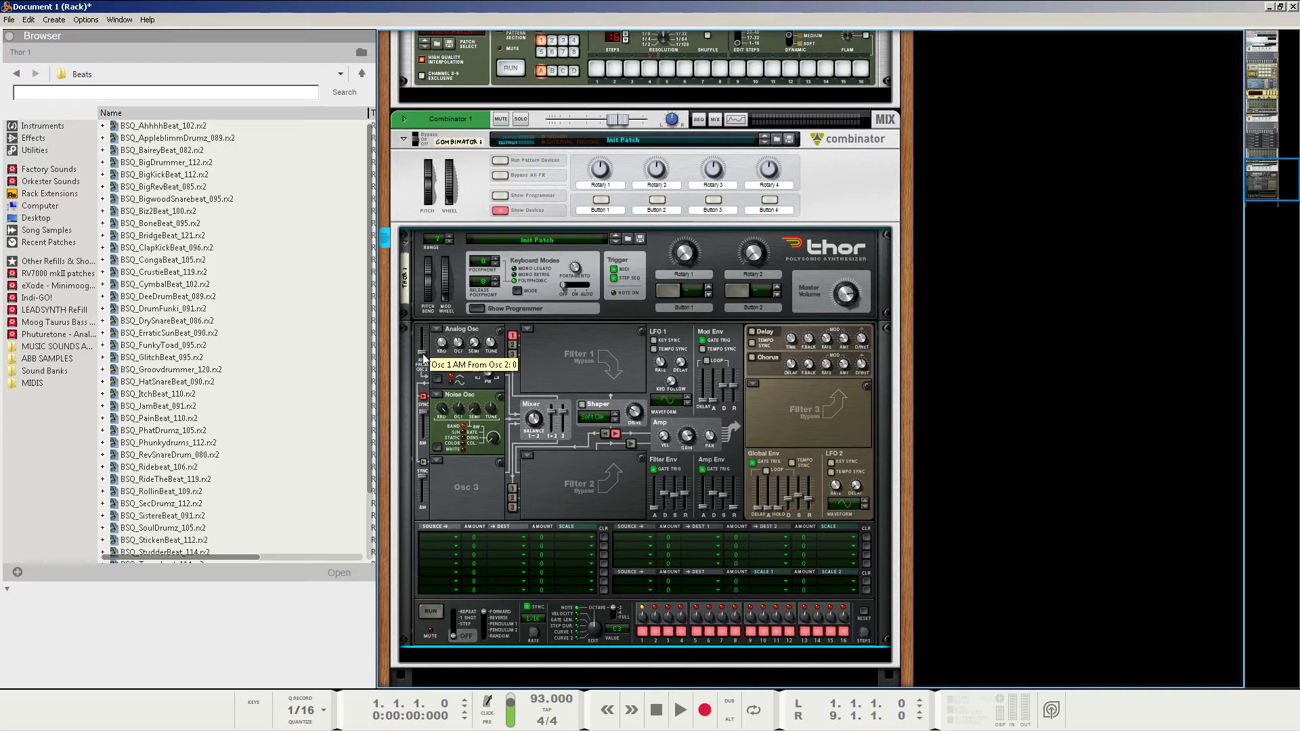
left_click_drag(422, 353, 428, 339)
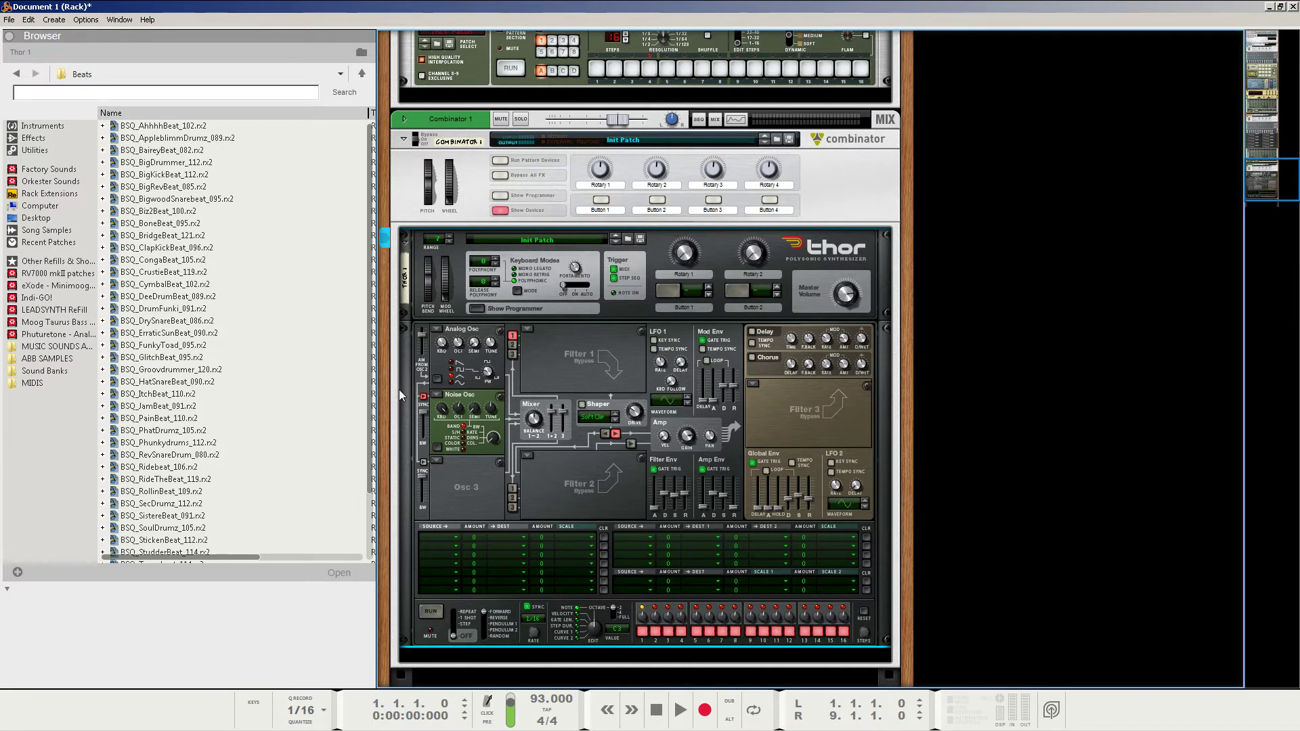
Step: Load an FM Pair oscillator into Osc 3 and adjust its carrier, modulator and FM amount
left_click(439, 462)
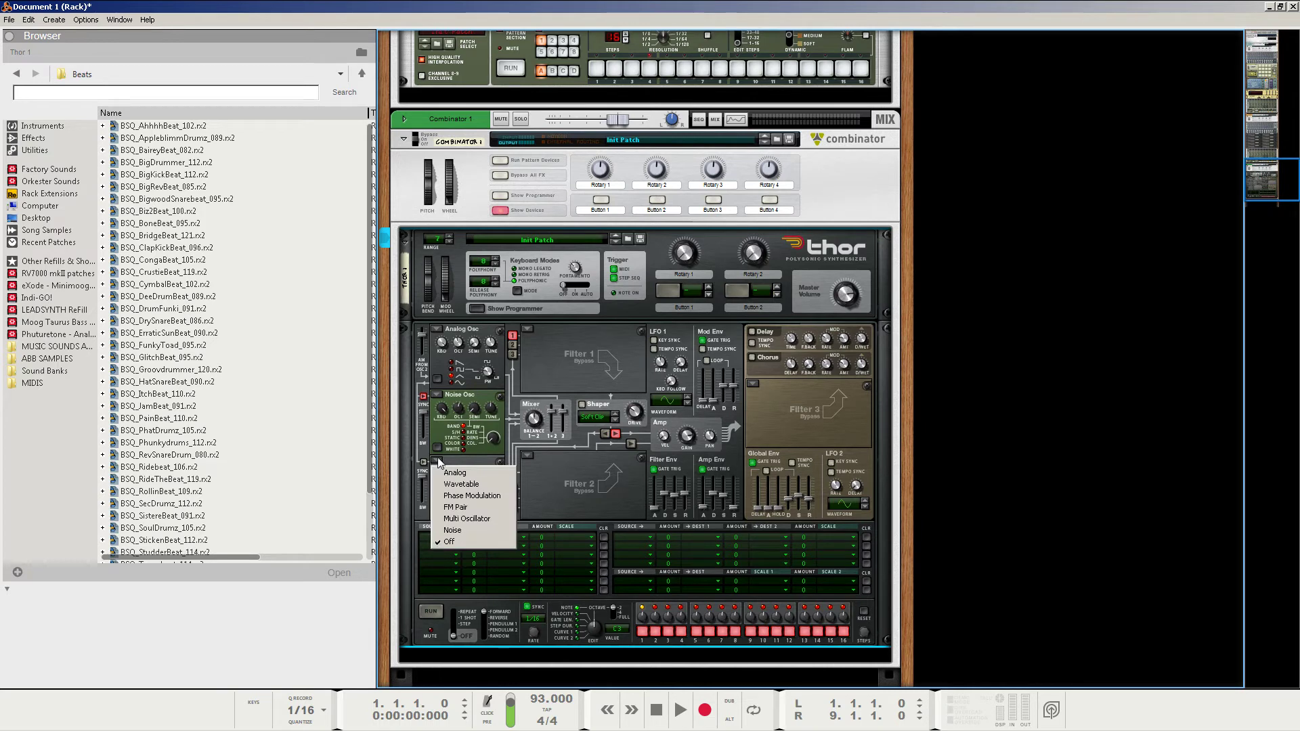
left_click(449, 508)
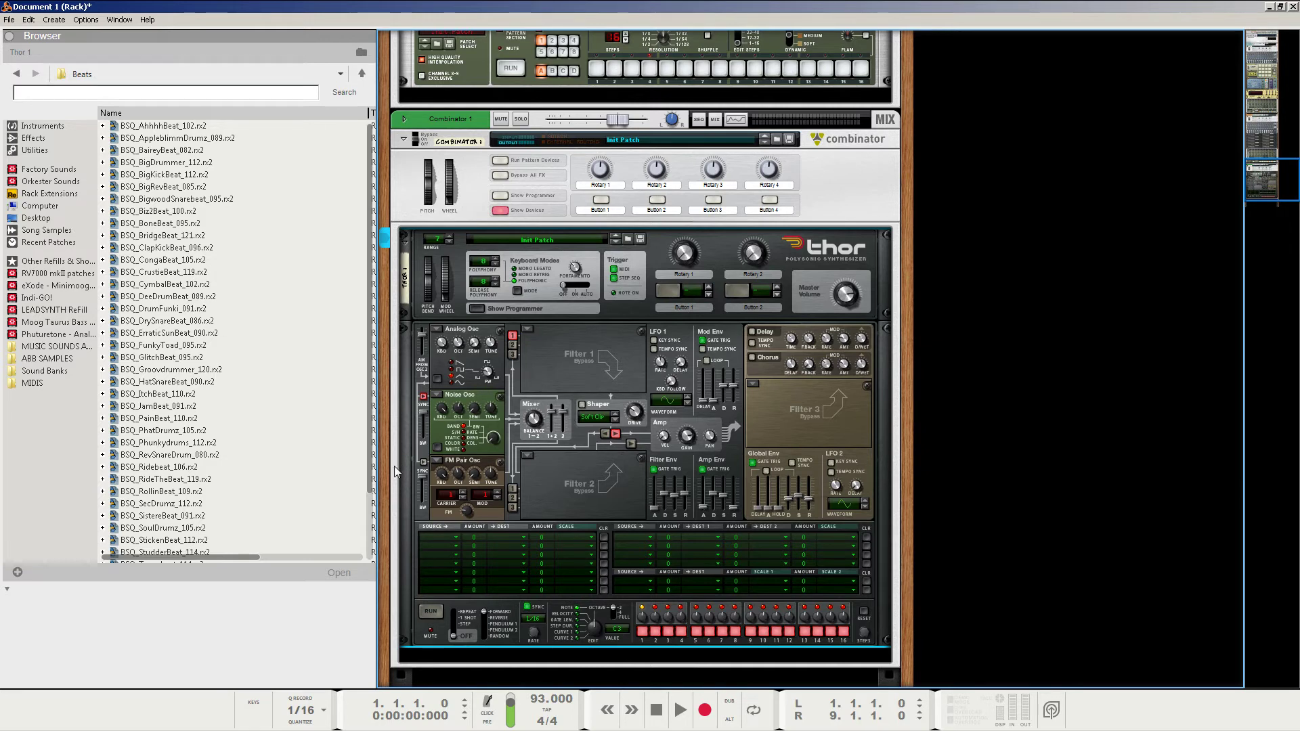
mouse_move(460, 484)
left_click_drag(451, 496, 464, 484)
left_click_drag(491, 501, 501, 465)
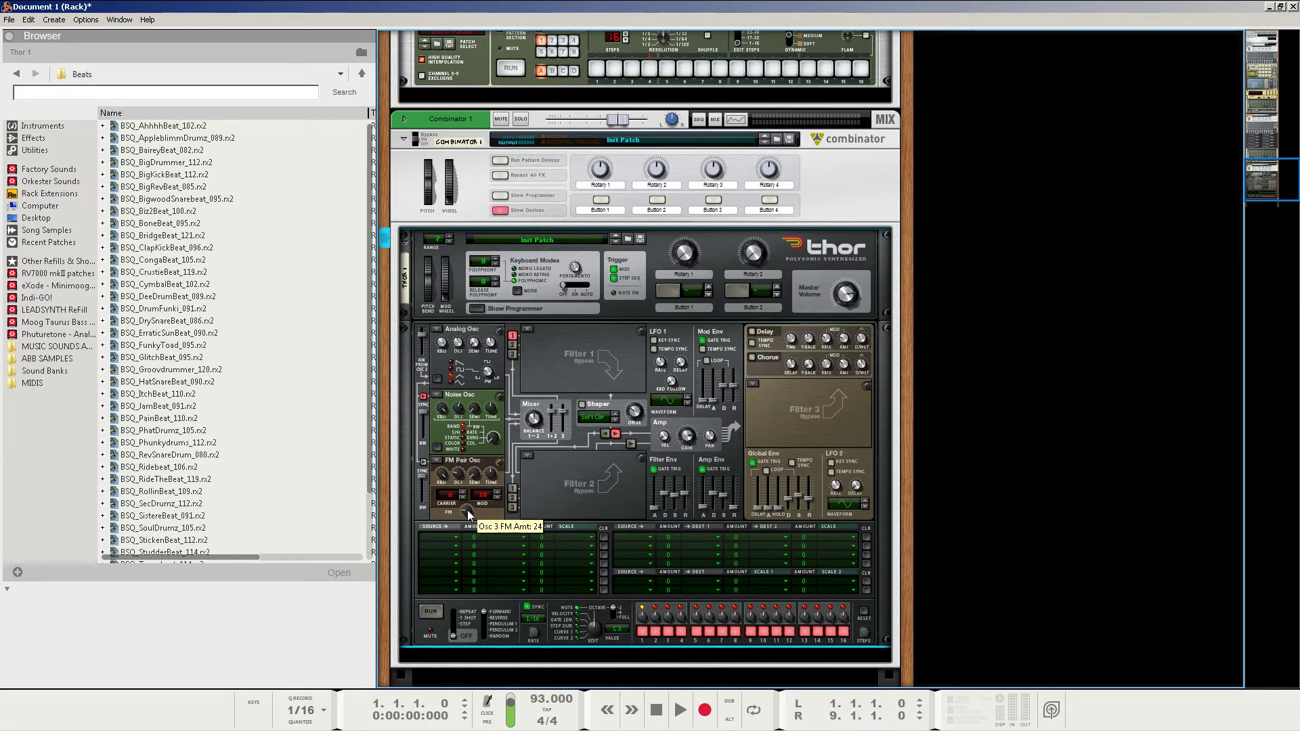
left_click_drag(467, 510, 468, 506)
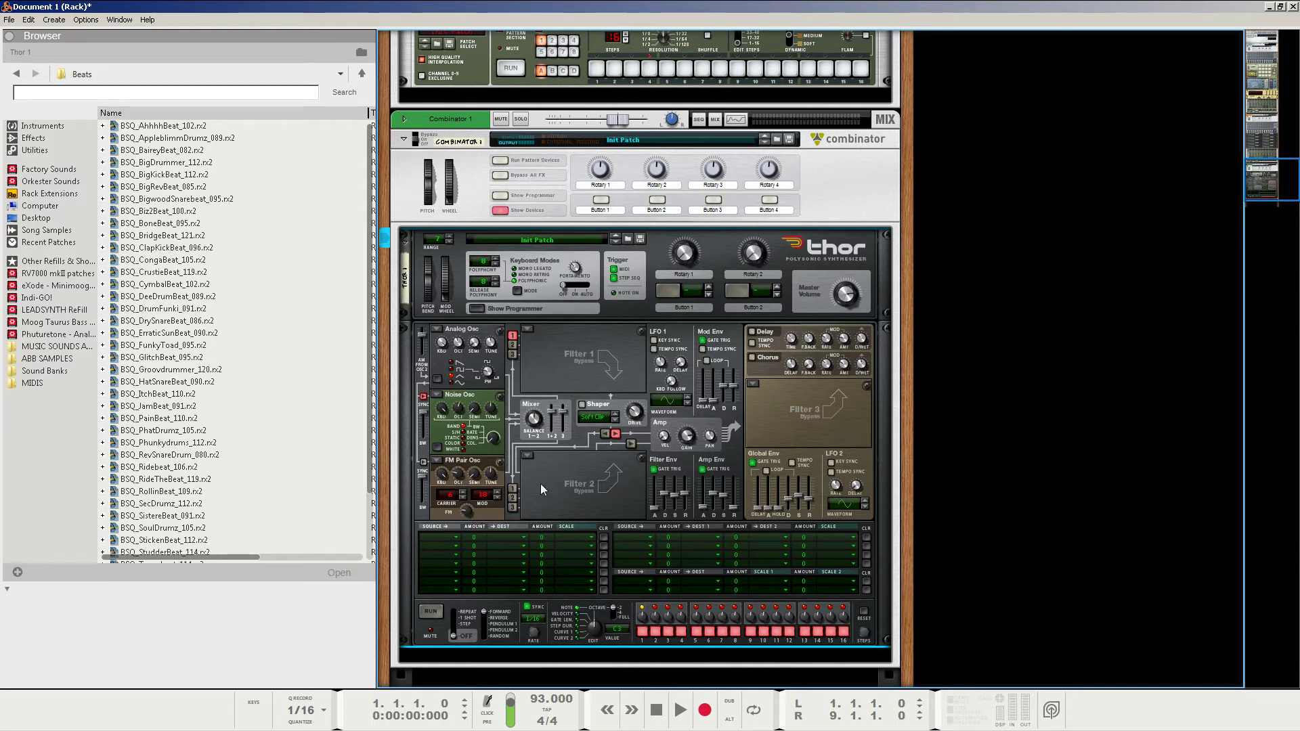
Step: Enable Osc 3 sync, route Osc 3 through Filter 2 into the Amp, and play the sequence to audition it
left_click(423, 463)
left_click(512, 507)
left_click(628, 443)
key("space")
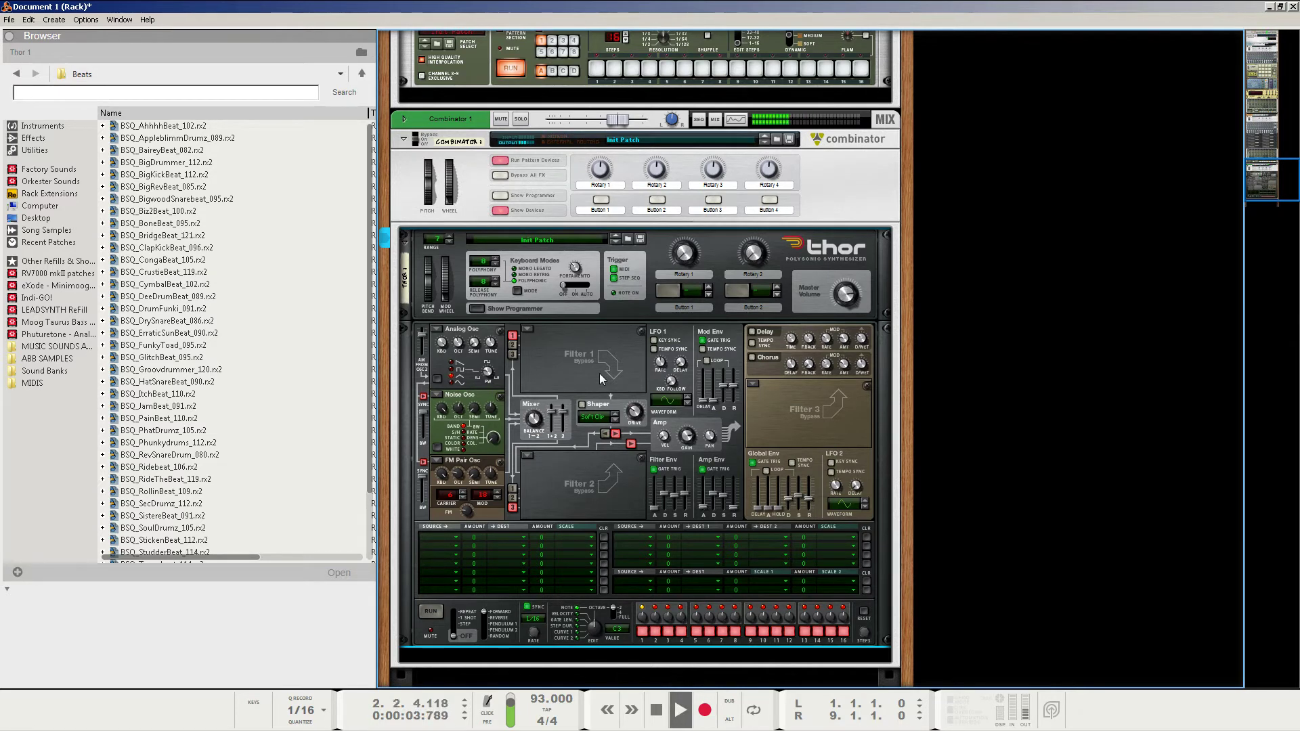
key("space")
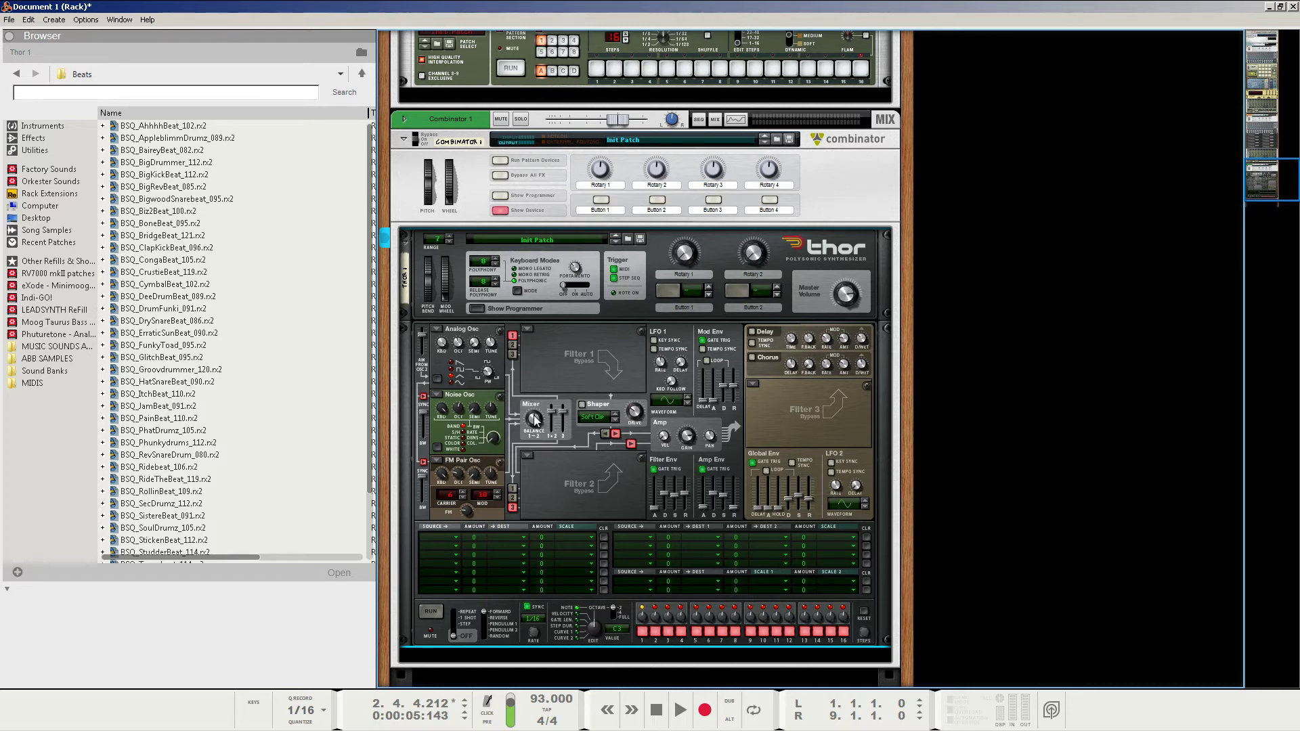
Step: Load a Low Pass Ladder filter into Filter 1 and lower its cutoff frequency
mouse_move(536, 420)
left_click(528, 330)
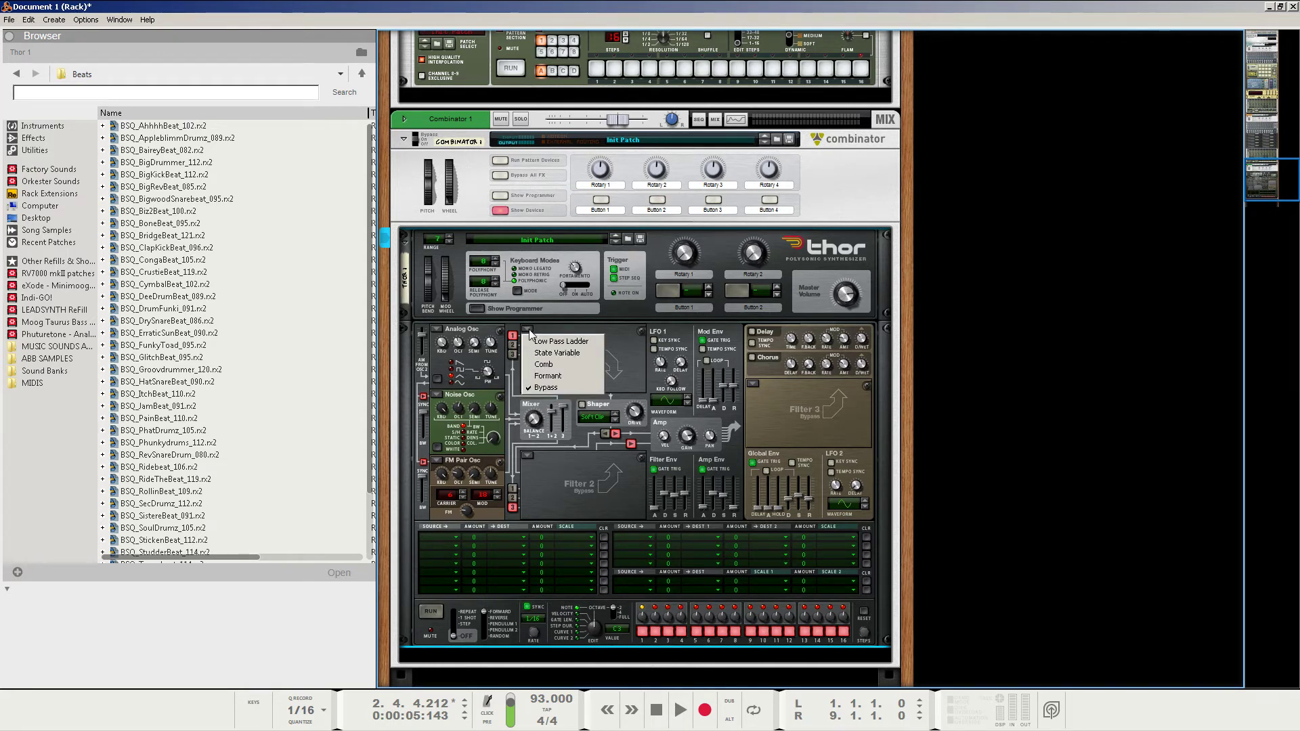
left_click(535, 343)
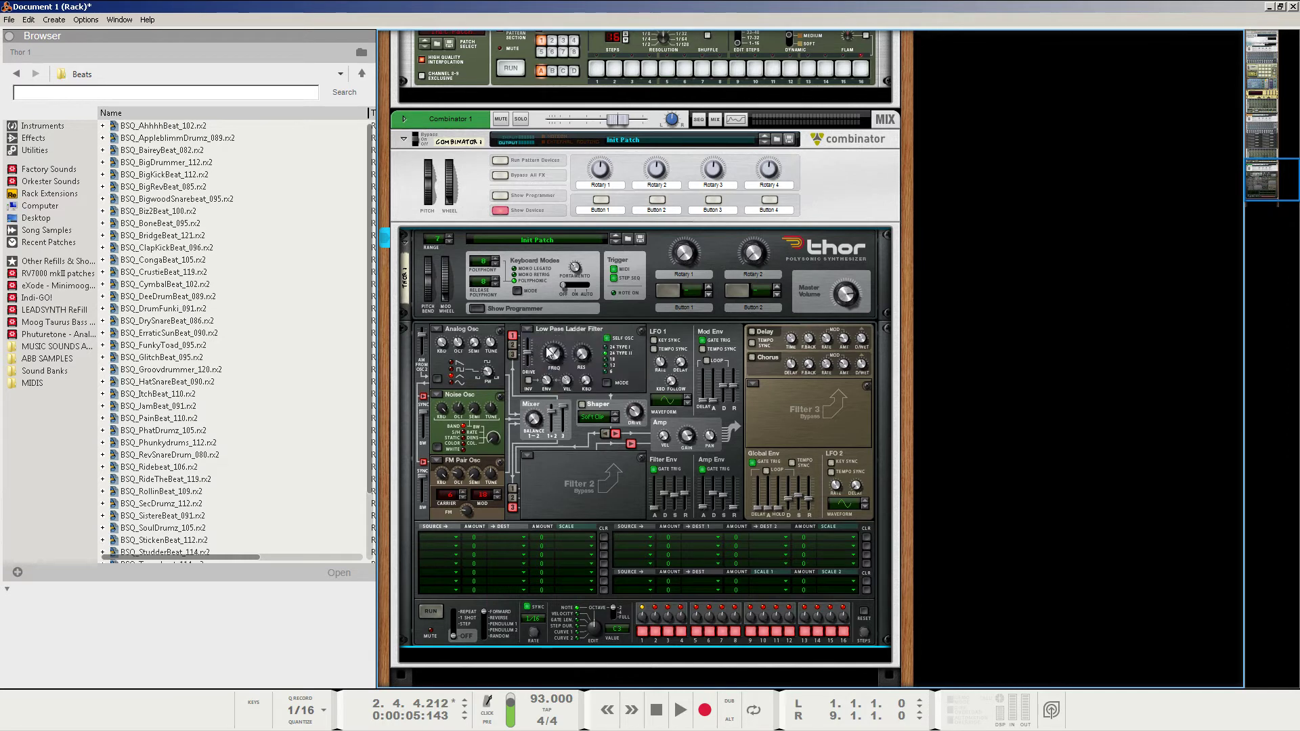
mouse_move(555, 356)
left_click_drag(559, 359, 558, 396)
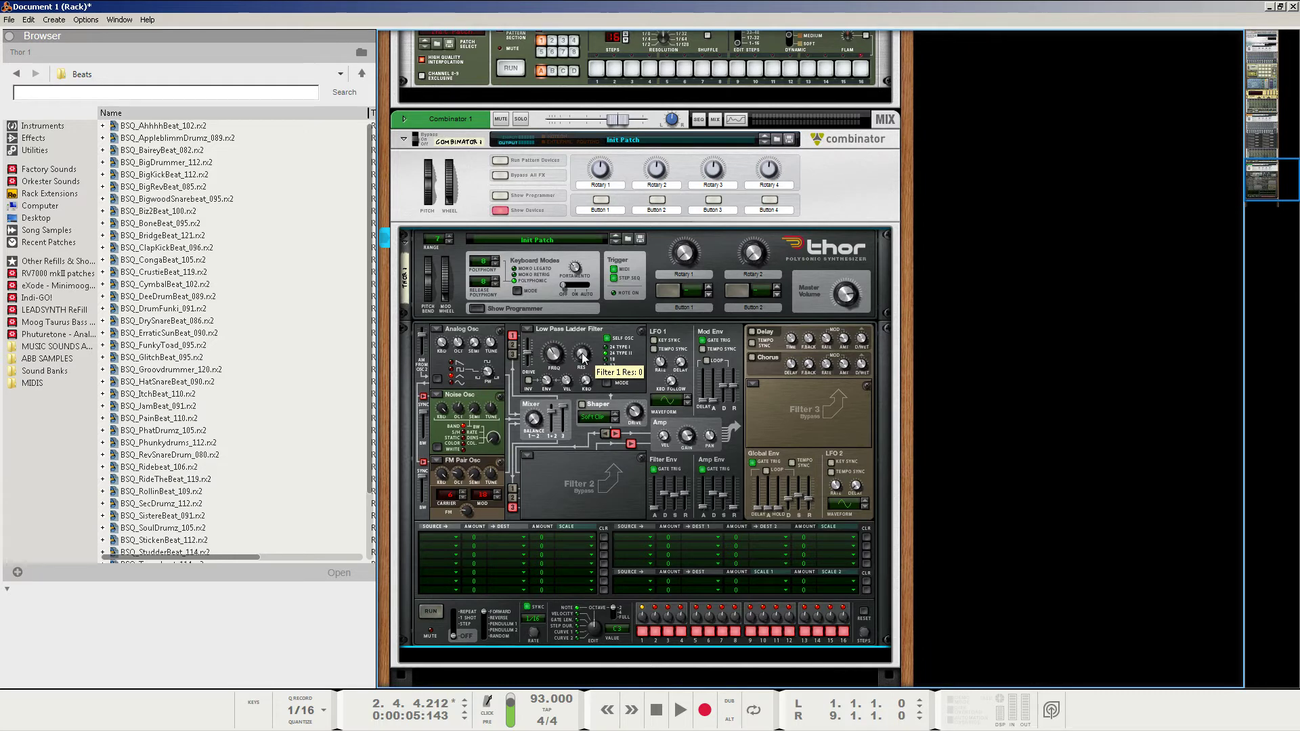
Step: Raise Filter 1's resonance, adjust its velocity amount, and return the song position to the start
left_click_drag(583, 359, 585, 348)
left_click_drag(615, 275, 611, 294)
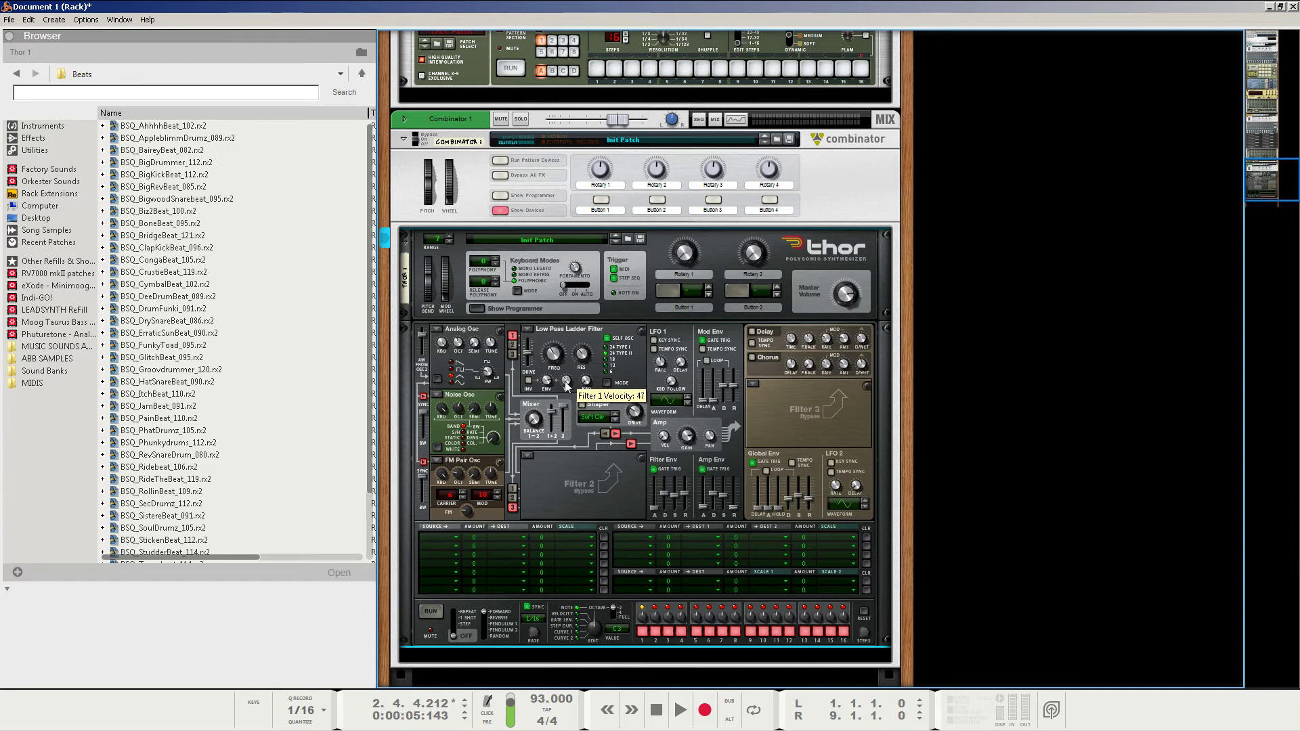
left_click_drag(567, 386, 575, 391)
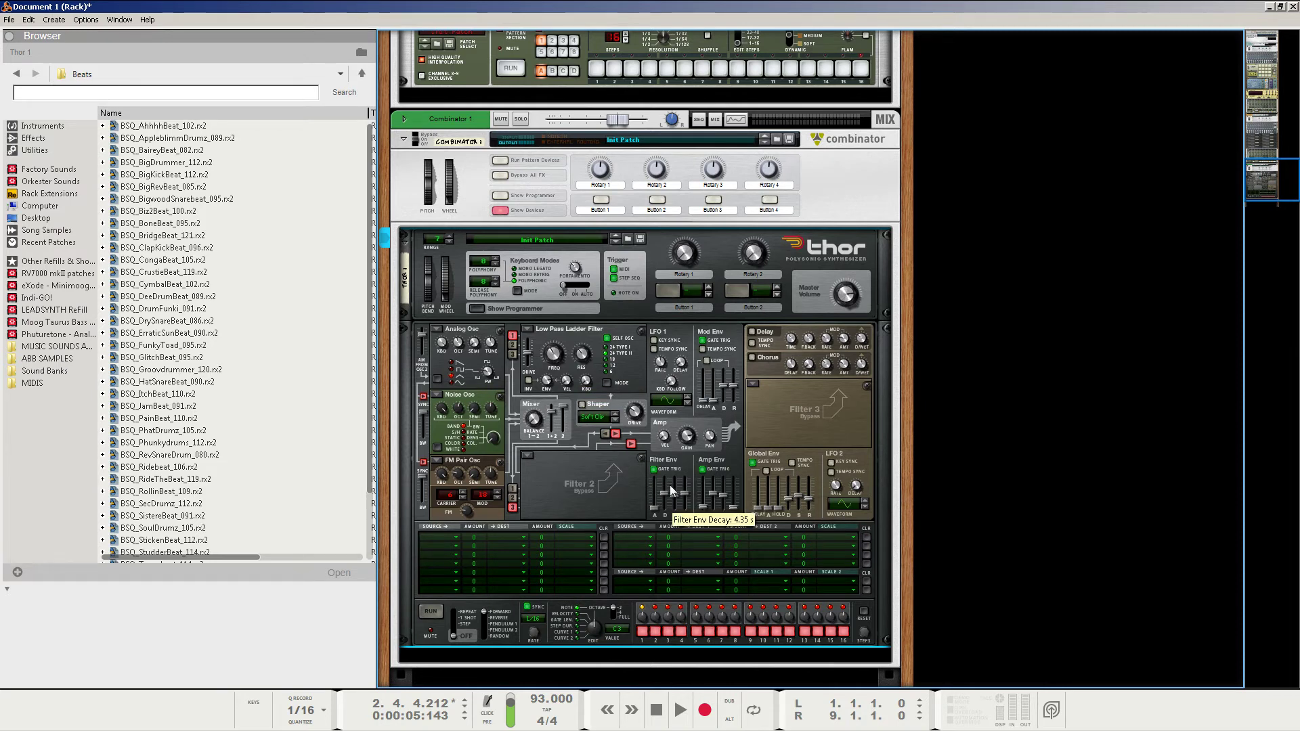
left_click(656, 711)
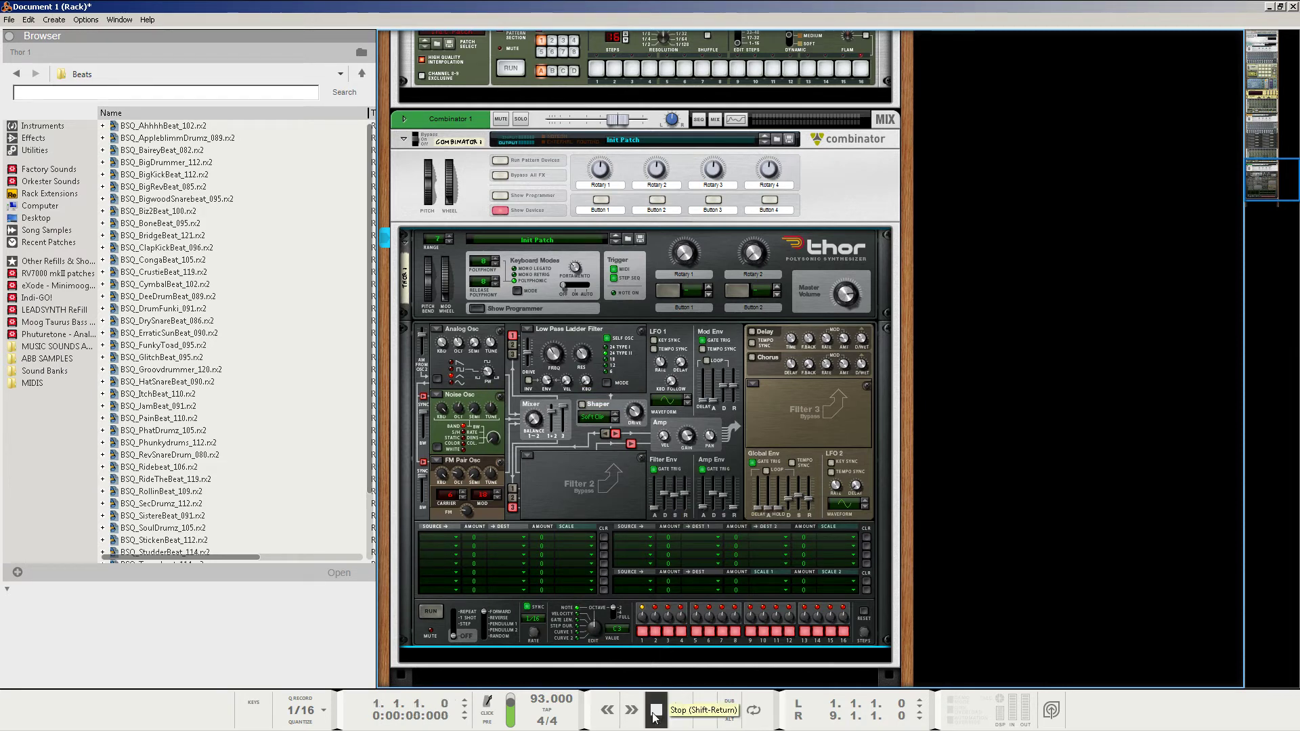
Step: Play the sequence from the start to audition the Filter 1 settings and stop playback
left_click(680, 711)
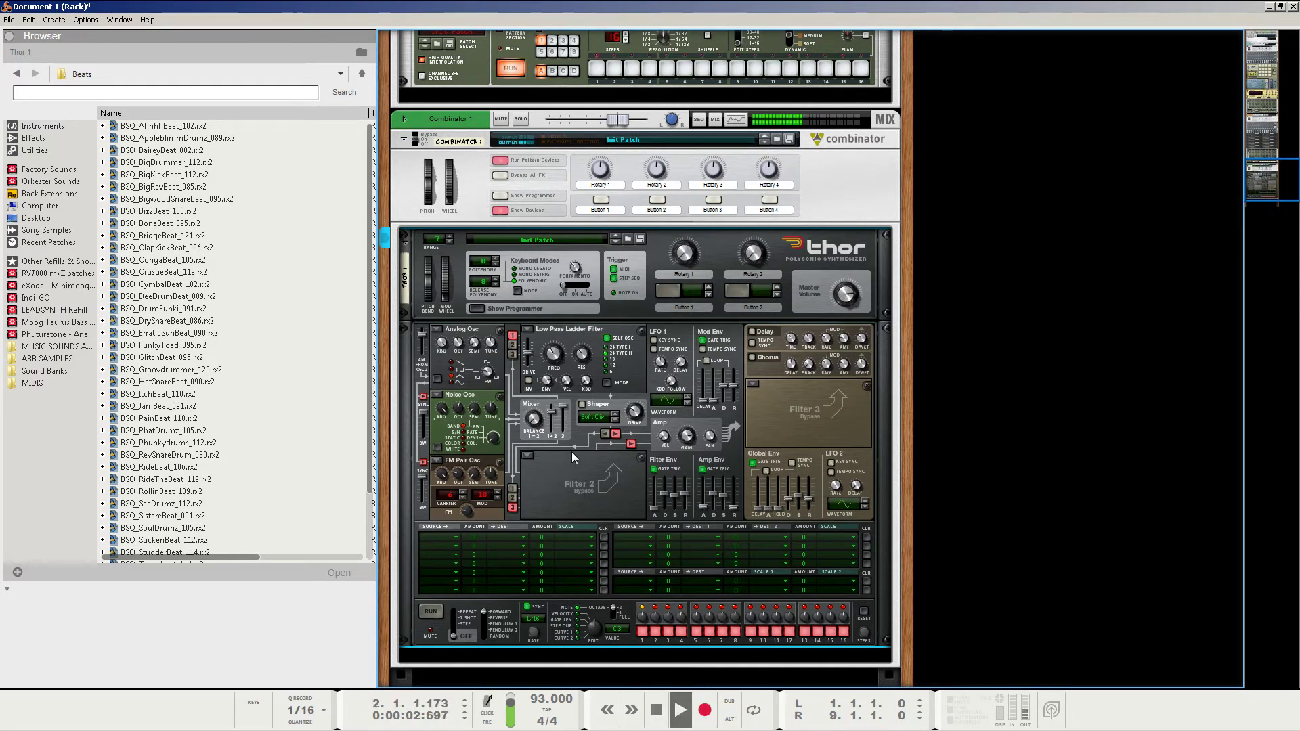
key("space")
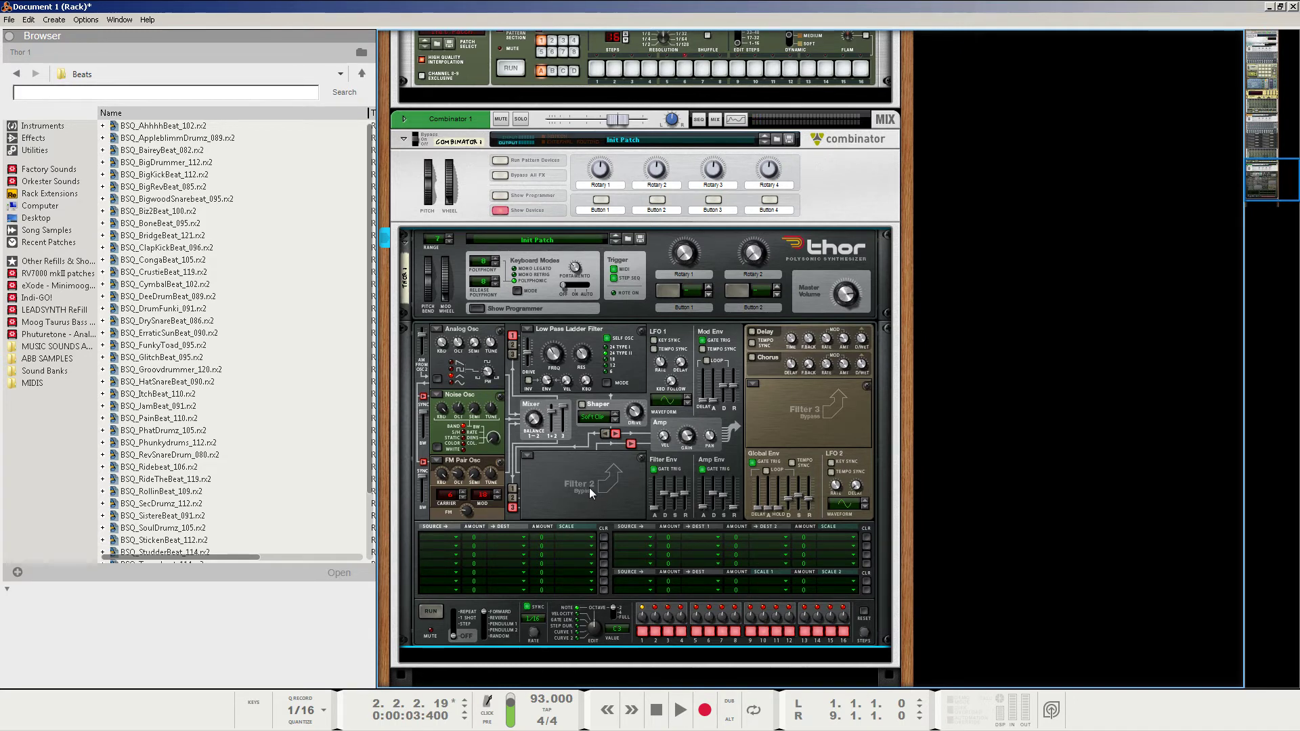
Step: Load a Low Pass Ladder filter into Filter 2, lower its cutoff, and set resonance to about 14 and envelope amount to about 71
left_click(526, 456)
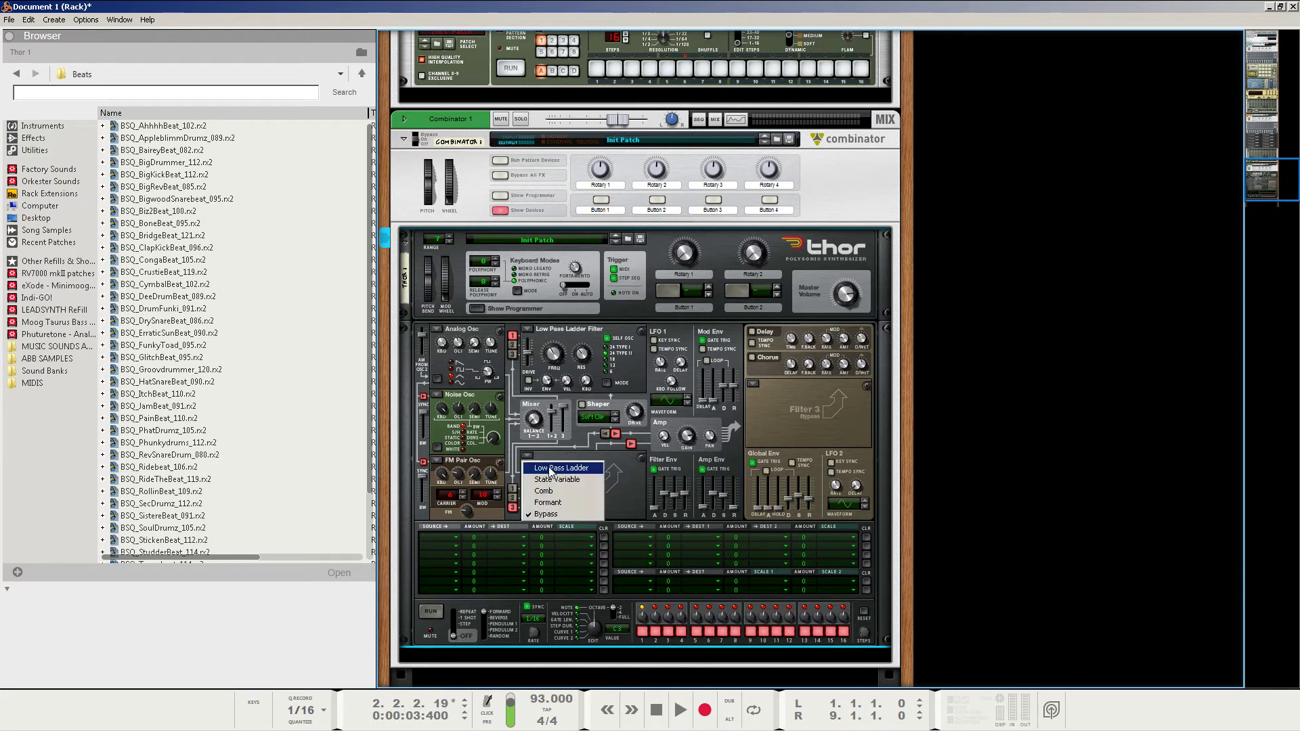
left_click(541, 466)
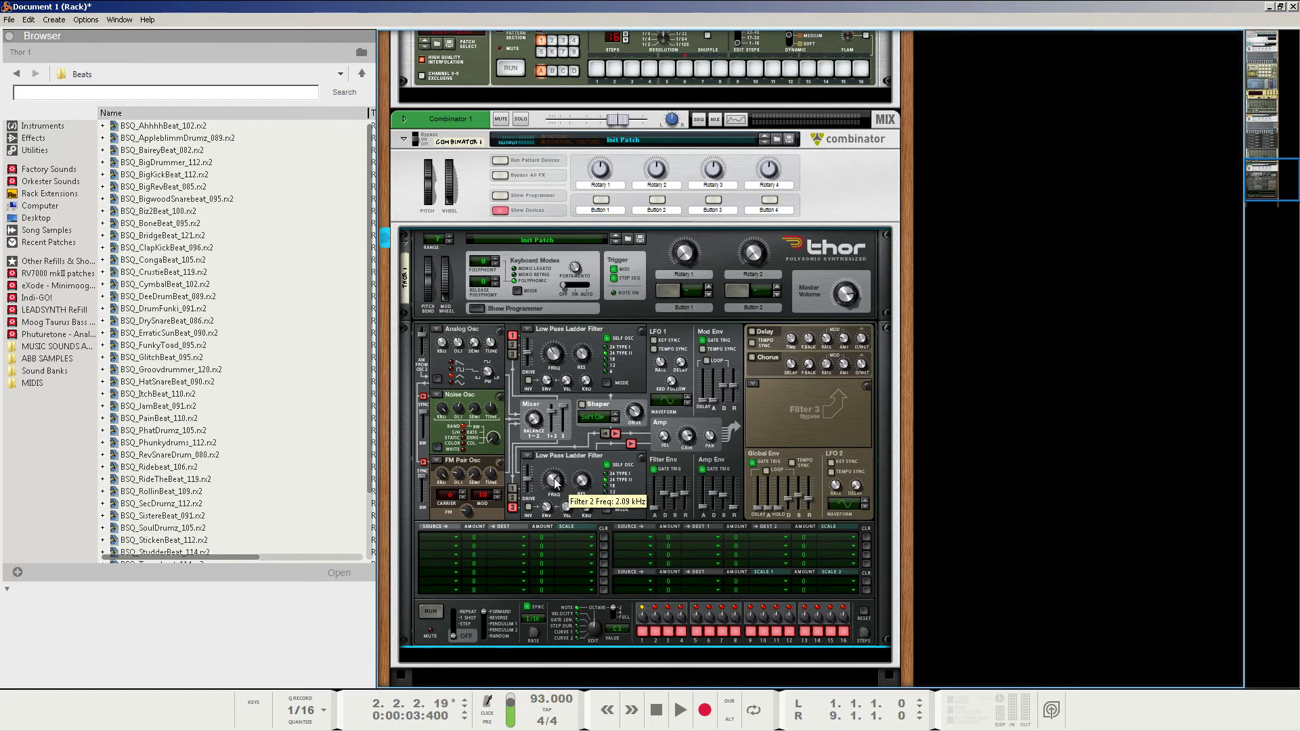
left_click_drag(554, 481, 523, 547)
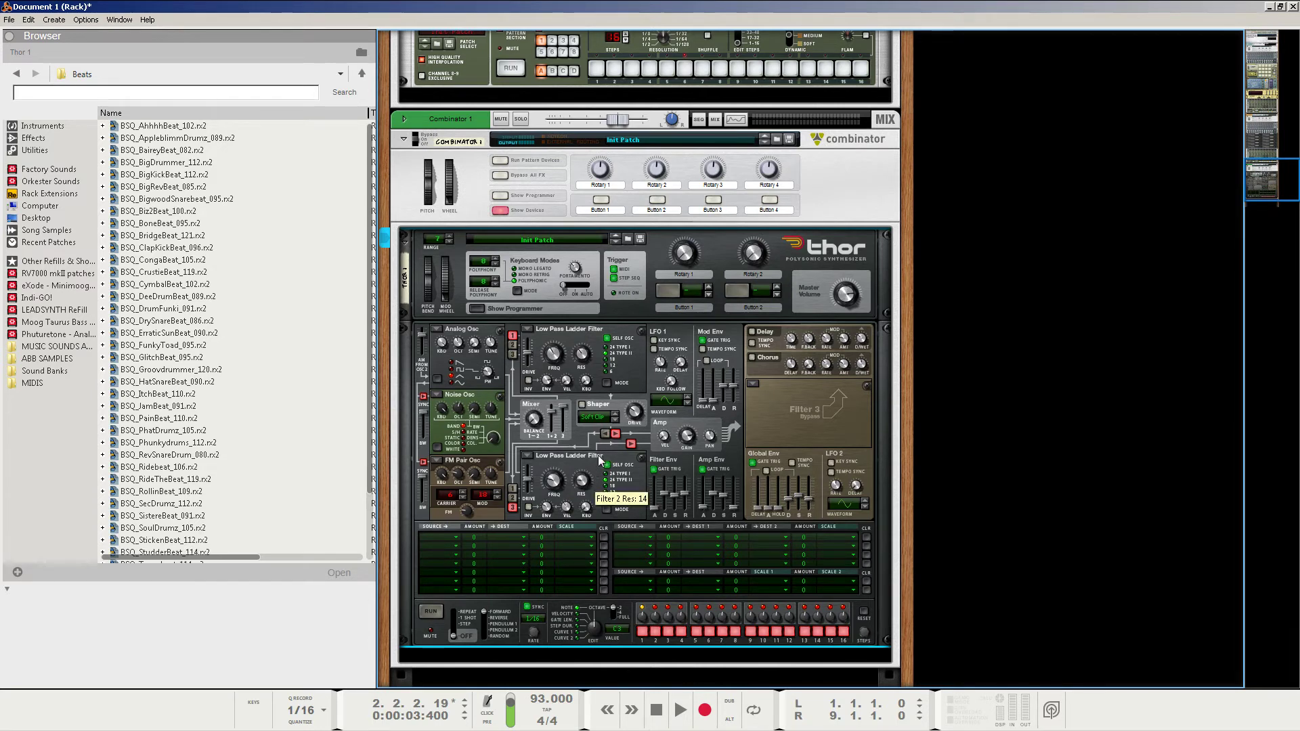
left_click_drag(602, 449, 603, 456)
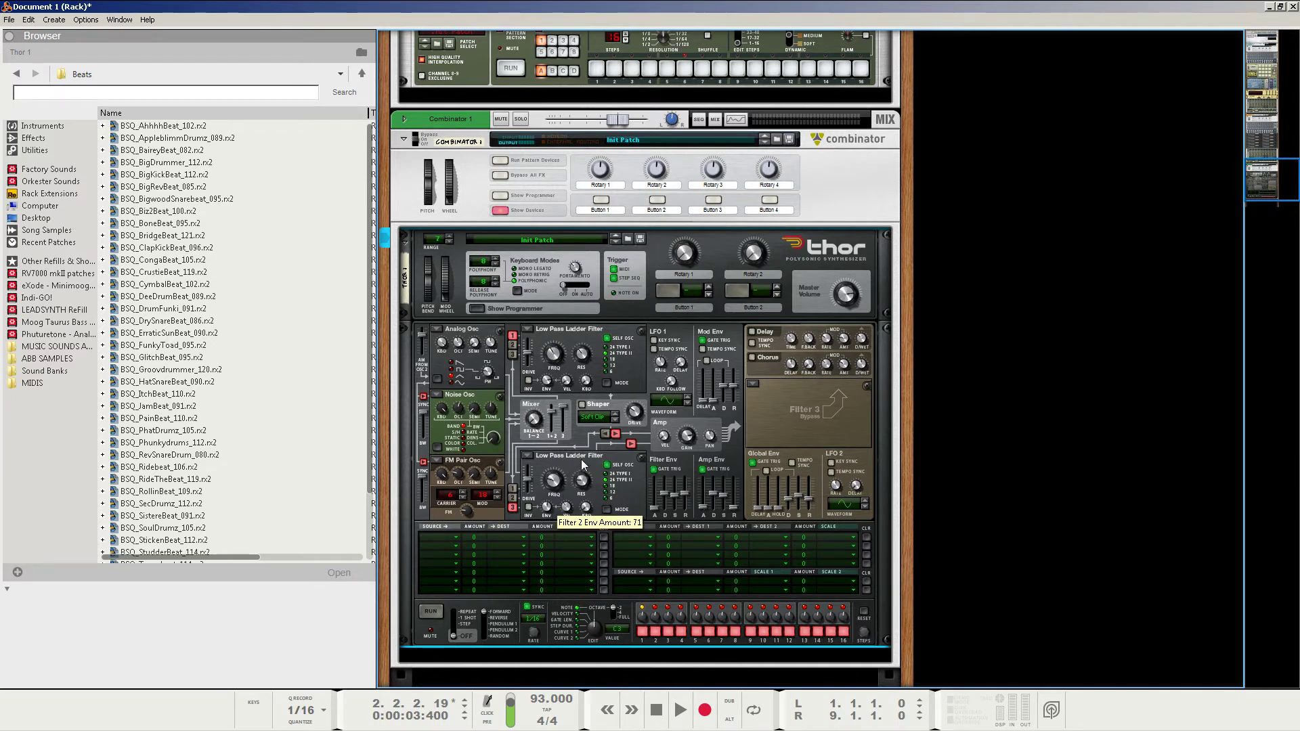
Step: Audition the sequence from the start with Filter 2 active and return the song position to the beginning
left_click(656, 711)
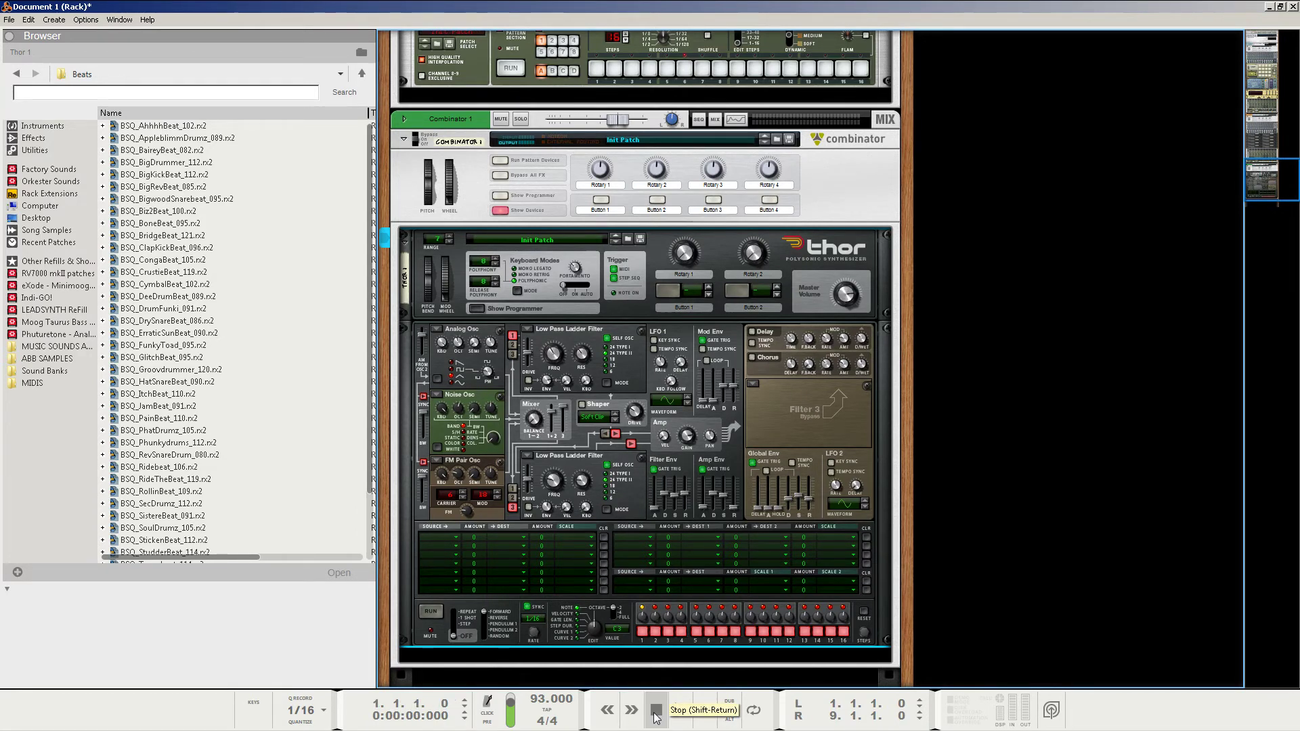
left_click(670, 715)
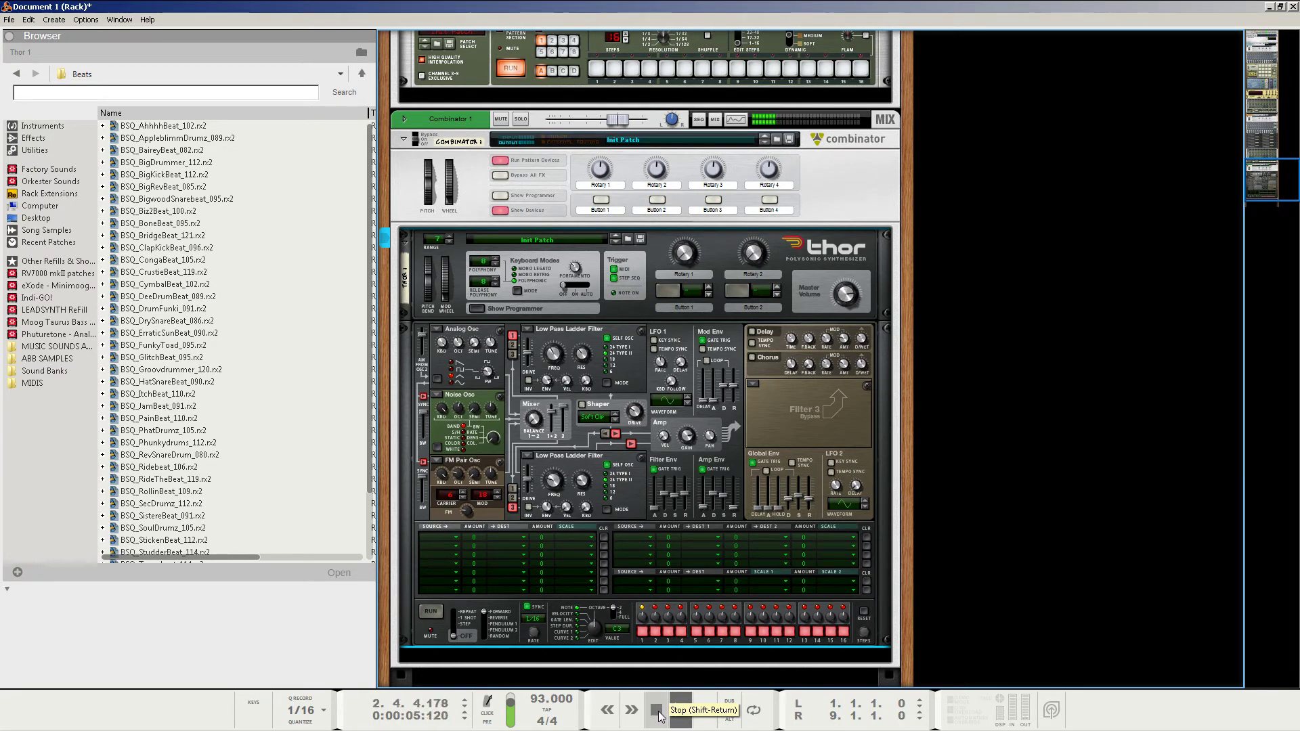
left_click(657, 711)
left_click(656, 711)
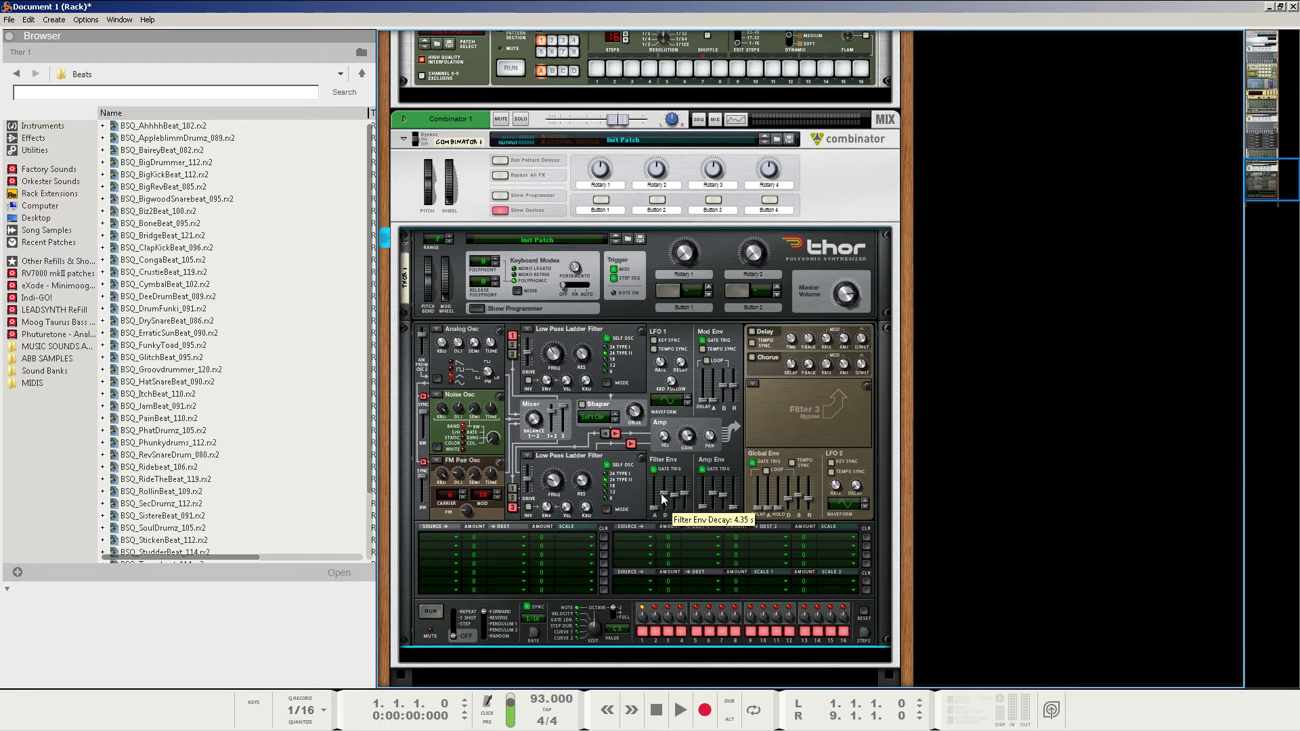
Step: Shorten the Filter Env decay to about 3.33 s, lower its sustain, and audition the sequence from the start
left_click_drag(663, 499, 663, 504)
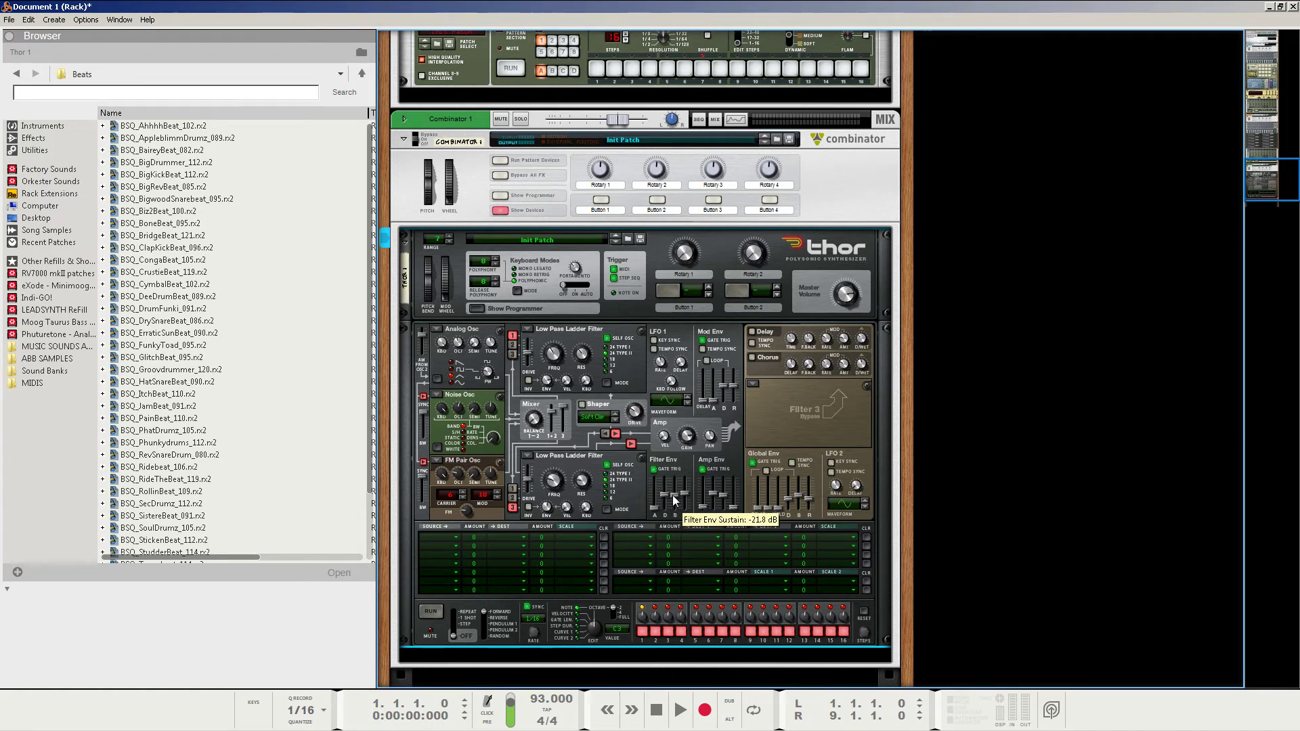
left_click_drag(678, 495, 669, 526)
left_click_drag(669, 526, 689, 494)
left_click(679, 711)
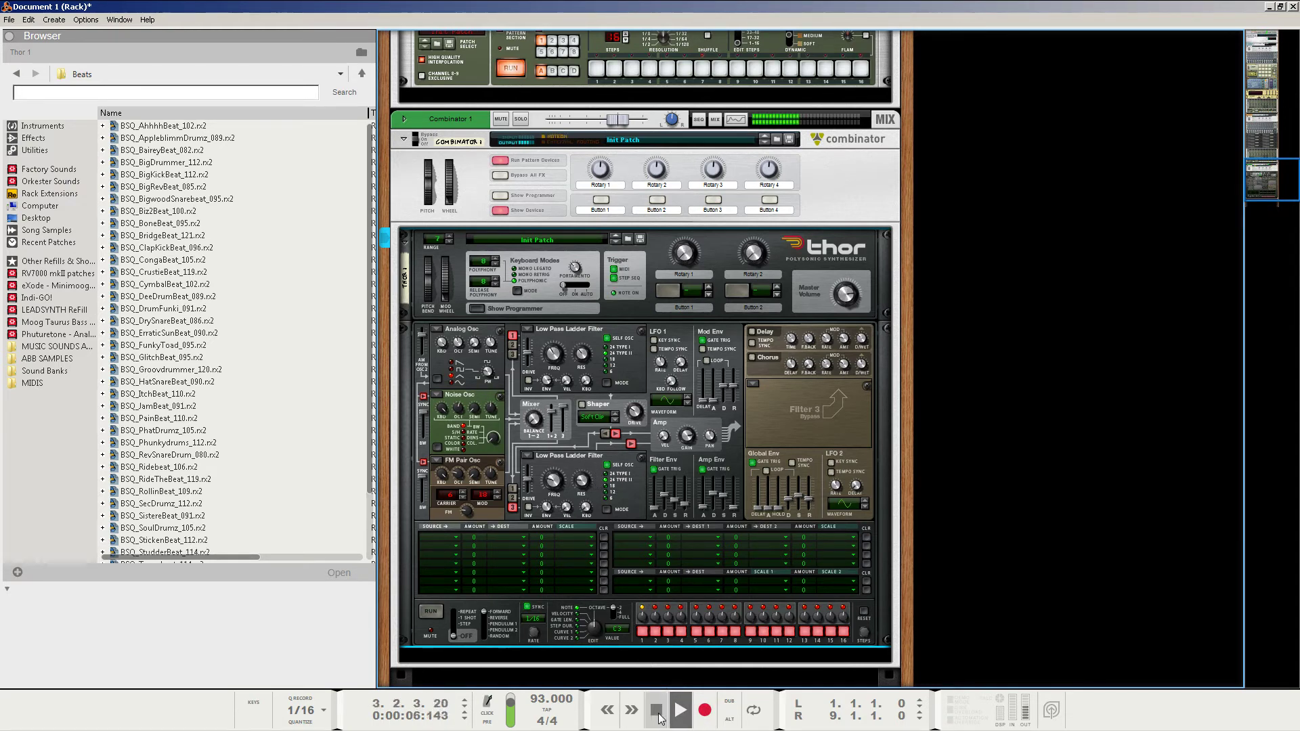
double_click(656, 710)
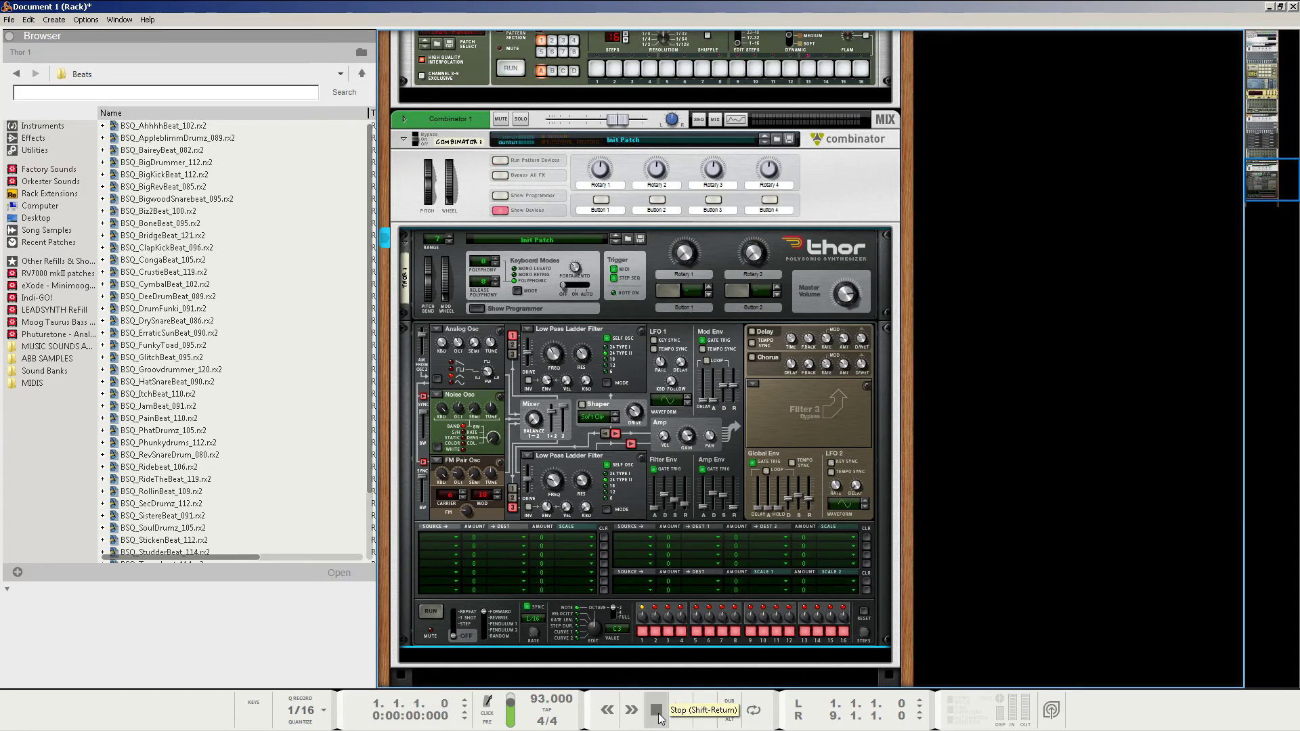
Step: Assign LFO 1 to modulate Filter 1 Frequency by a positive amount in the first modulation matrix row
left_click(437, 536)
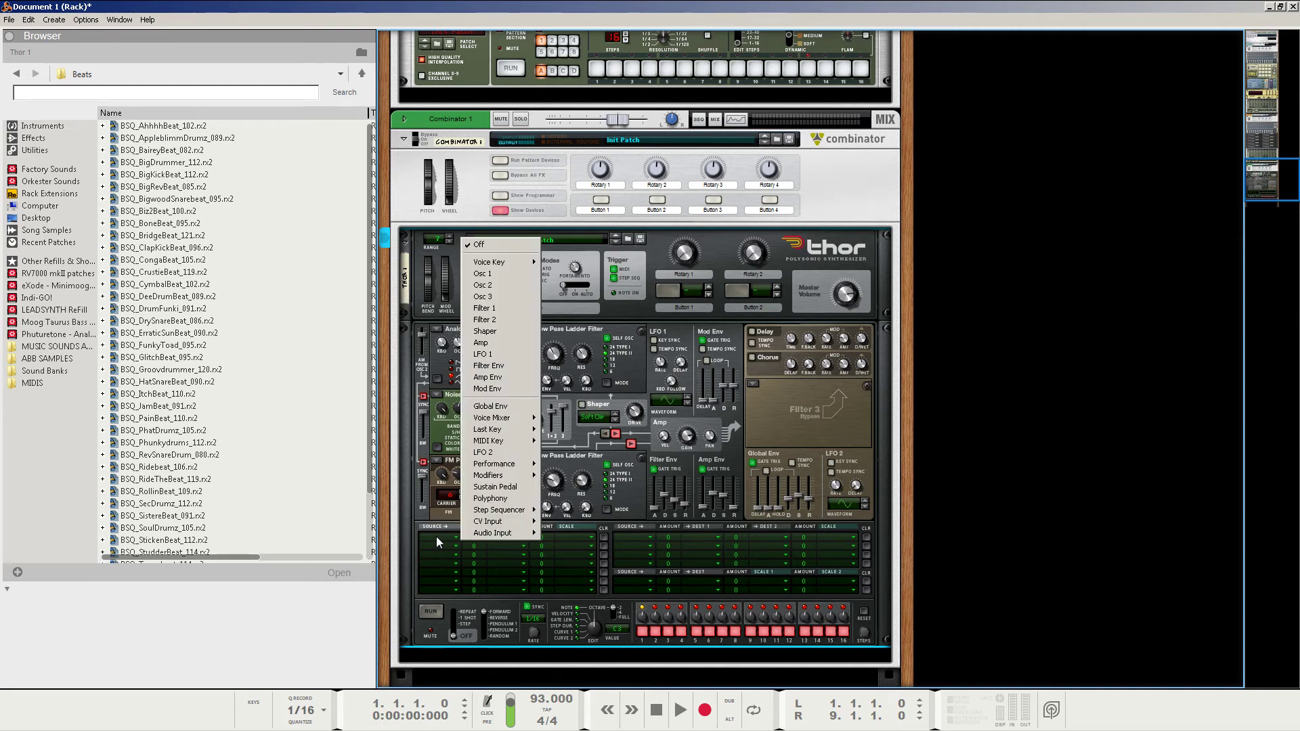
left_click(488, 355)
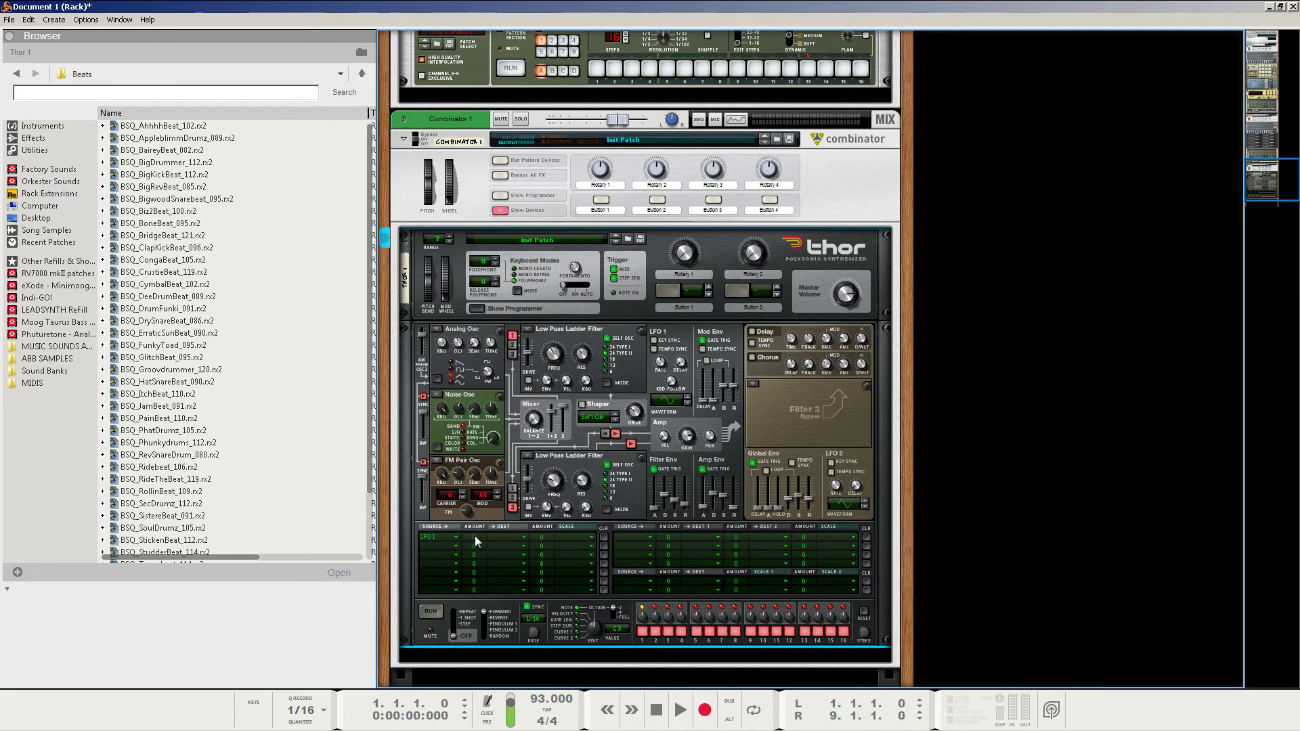
left_click_drag(474, 535, 486, 526)
left_click(509, 538)
mouse_move(577, 334)
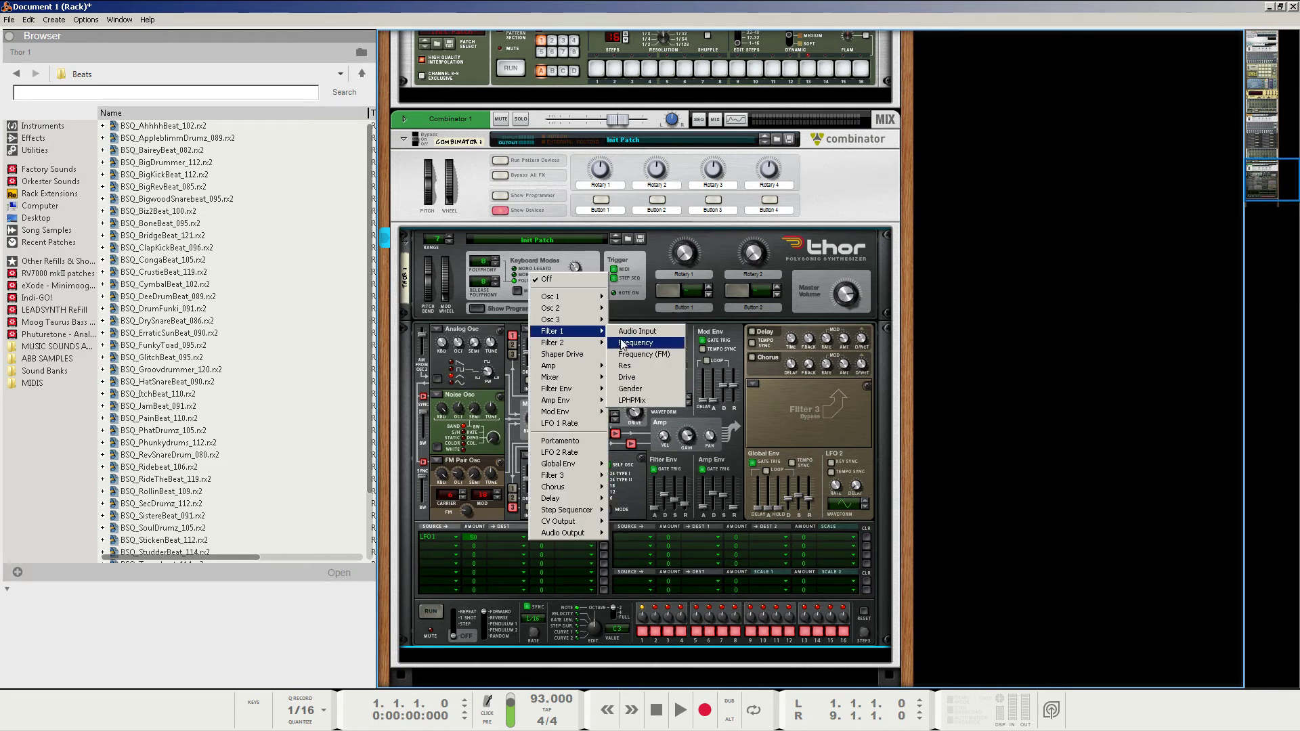
left_click(622, 343)
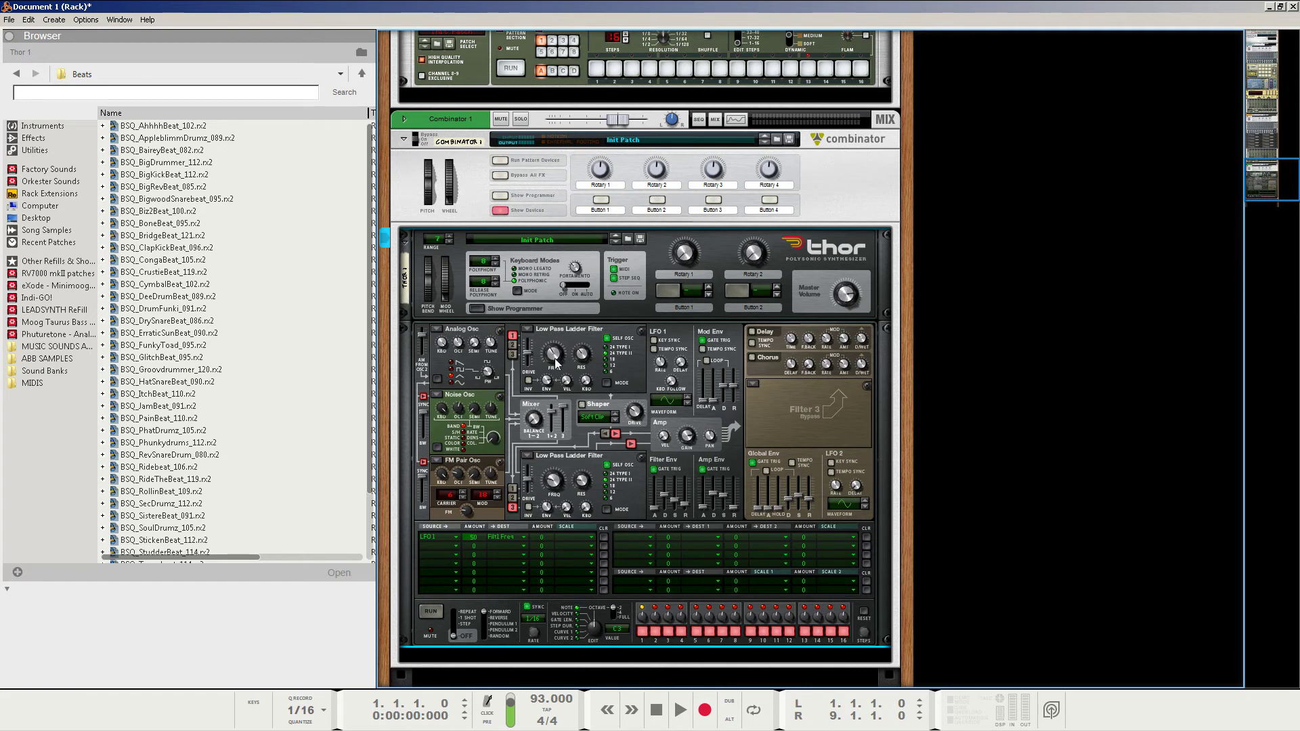
mouse_move(555, 364)
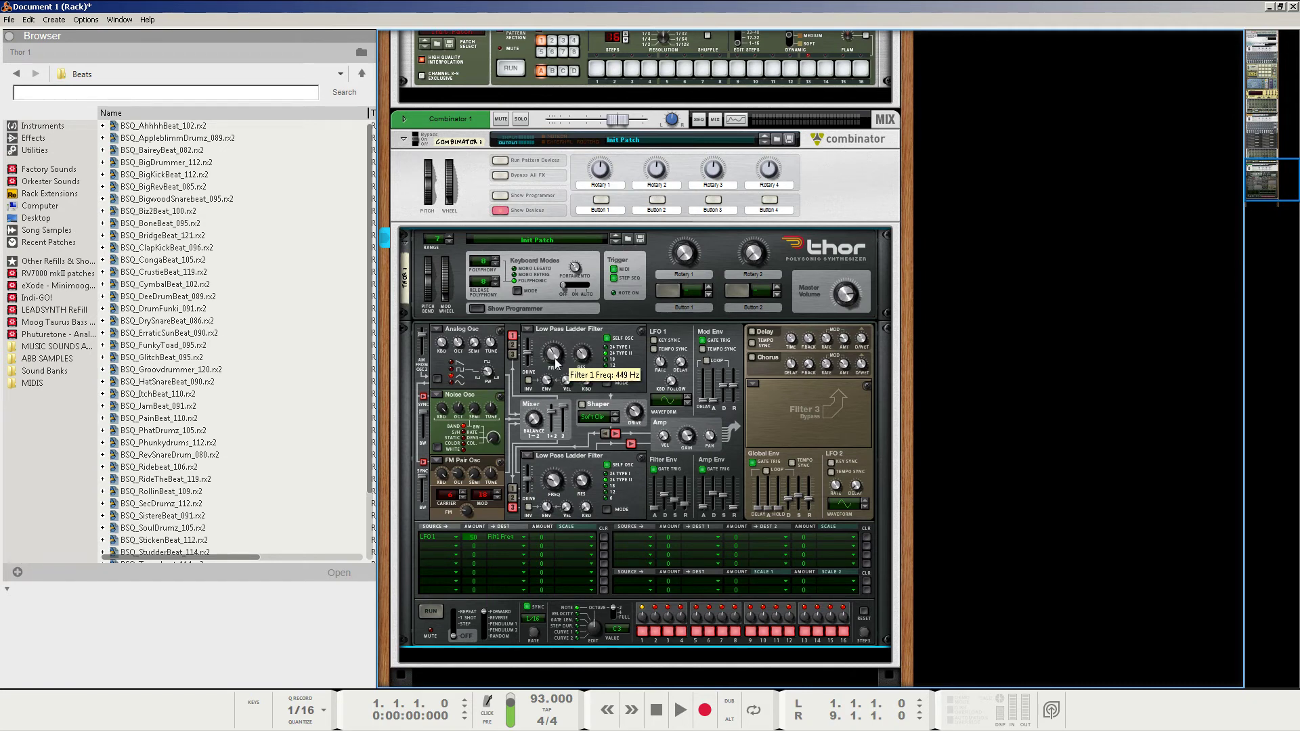
Step: Assign the Filter Env to modulate Osc 3 FM Amt by about 62 in the second modulation matrix row
left_click(437, 546)
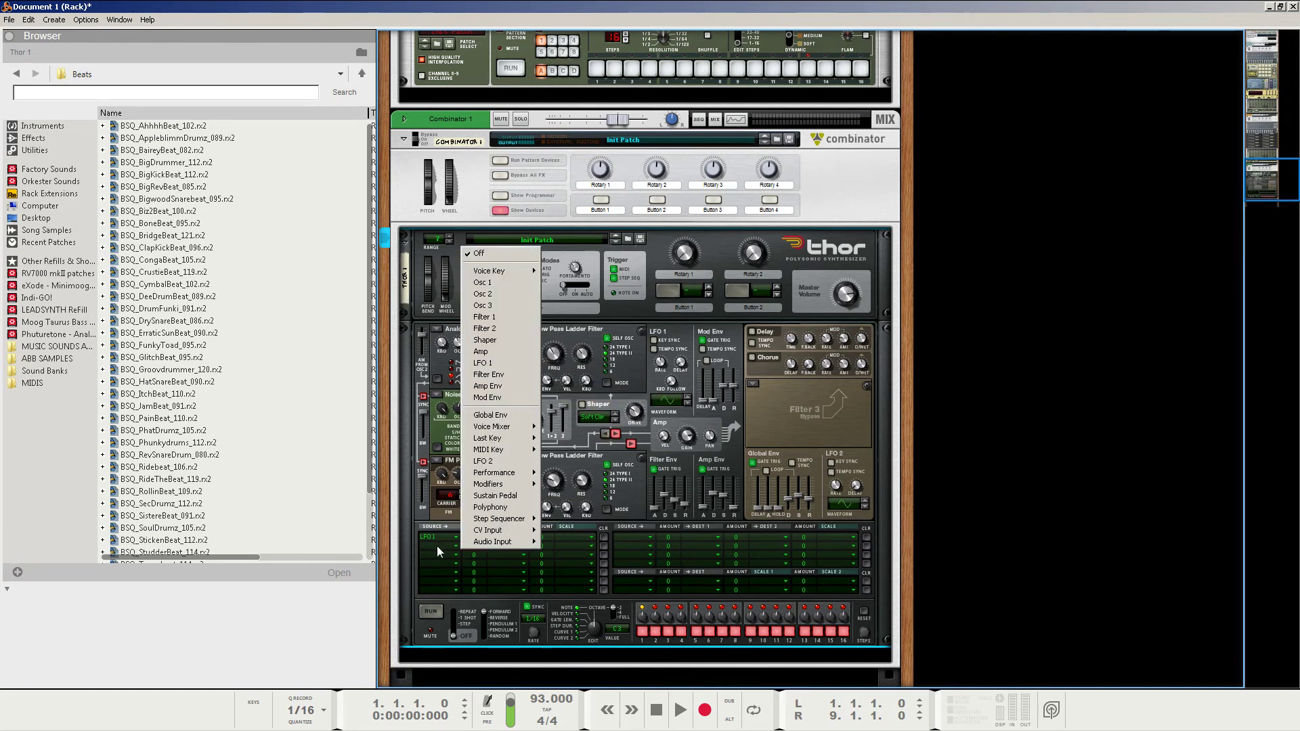
left_click(502, 374)
left_click_drag(478, 547, 487, 531)
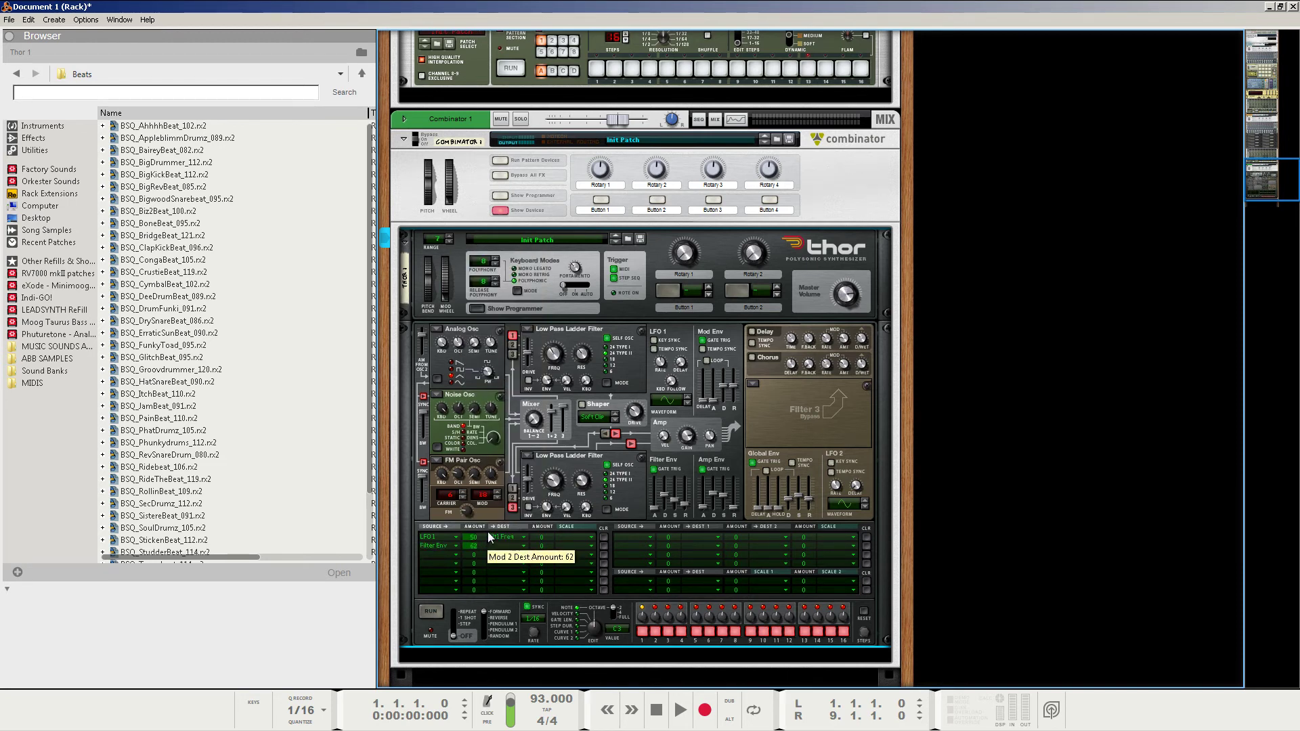
left_click_drag(487, 534, 488, 535)
left_click(506, 546)
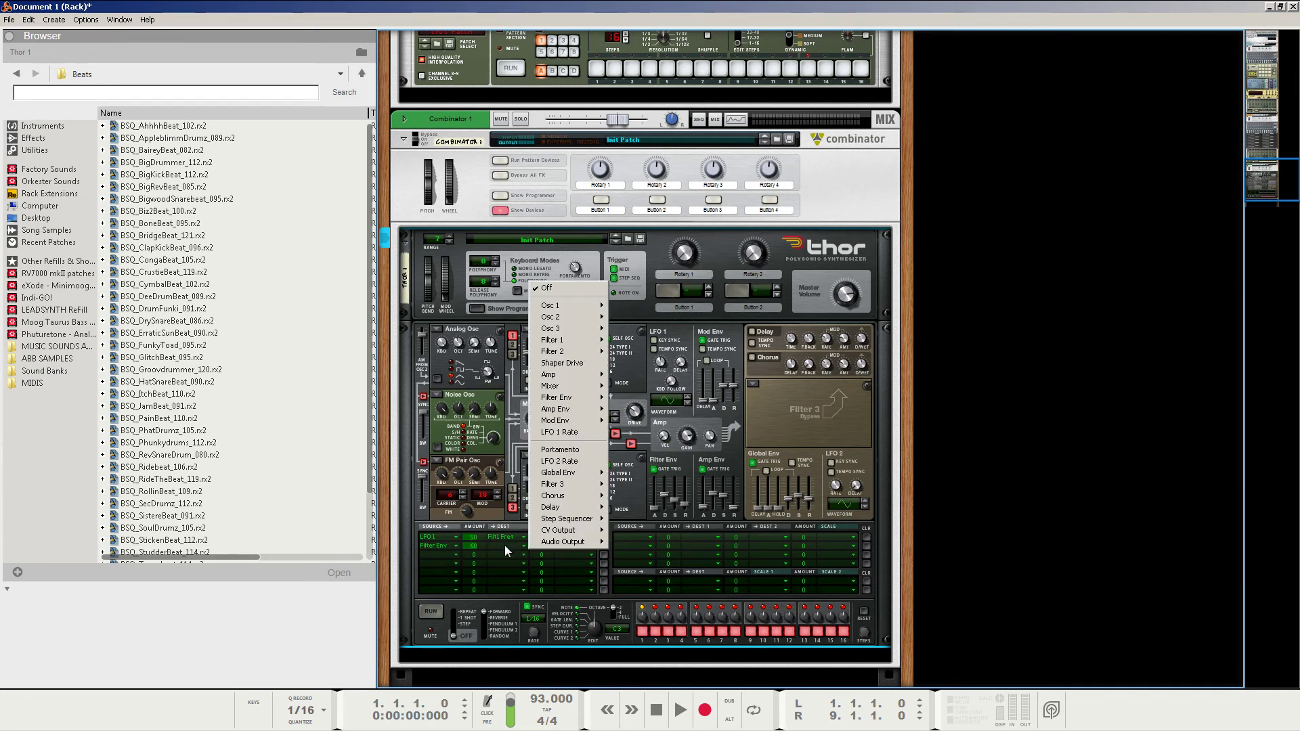
mouse_move(562, 330)
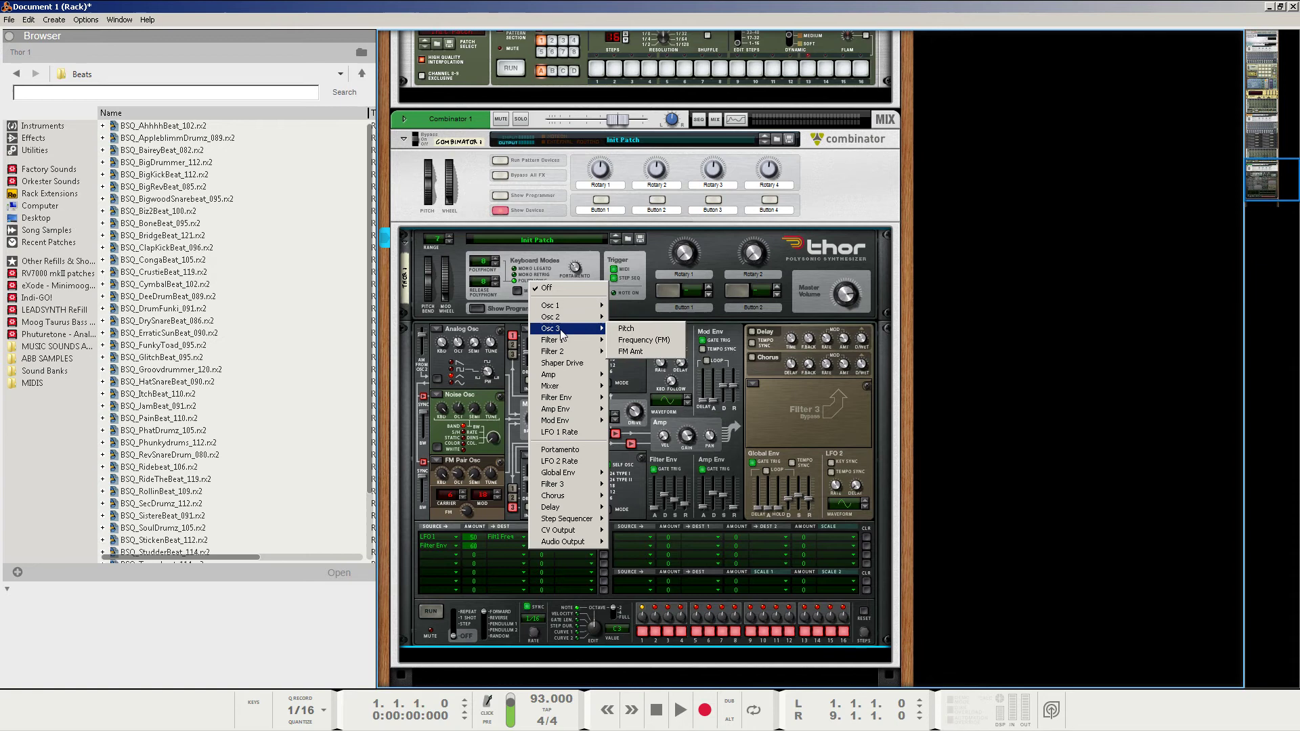
left_click(628, 352)
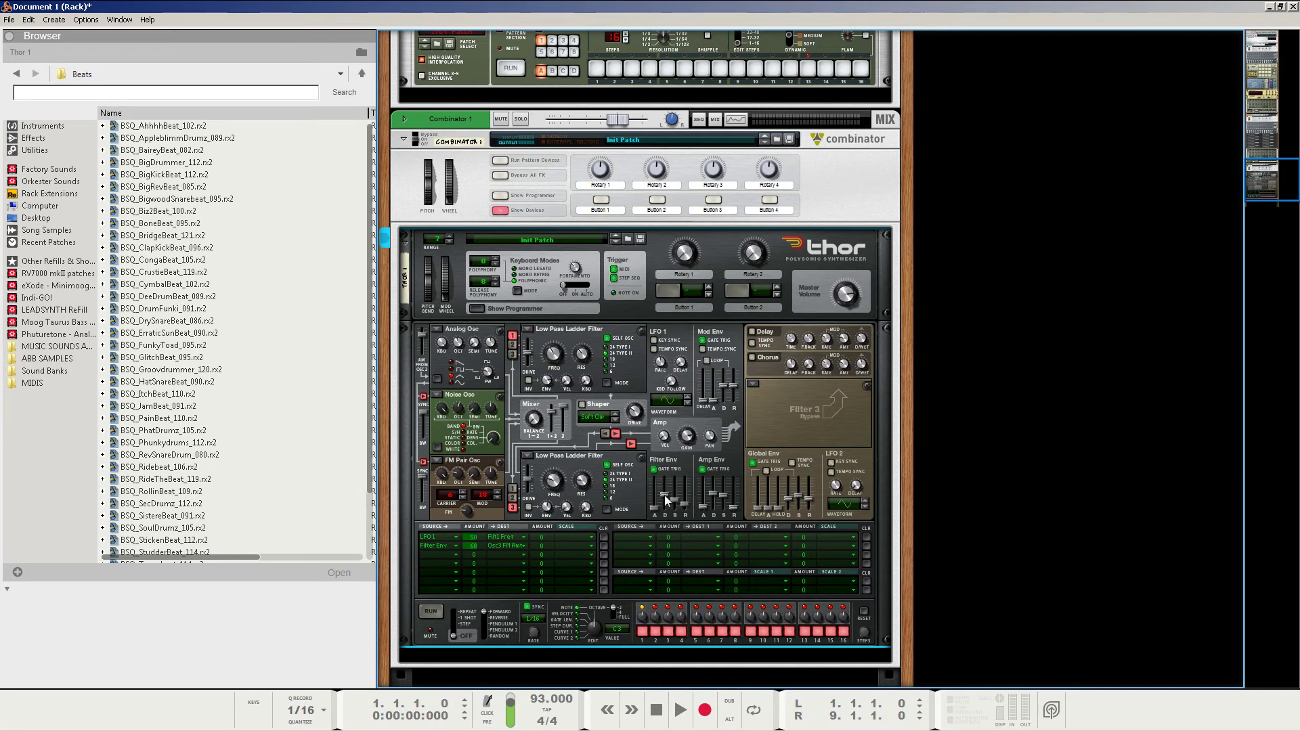
mouse_move(671, 501)
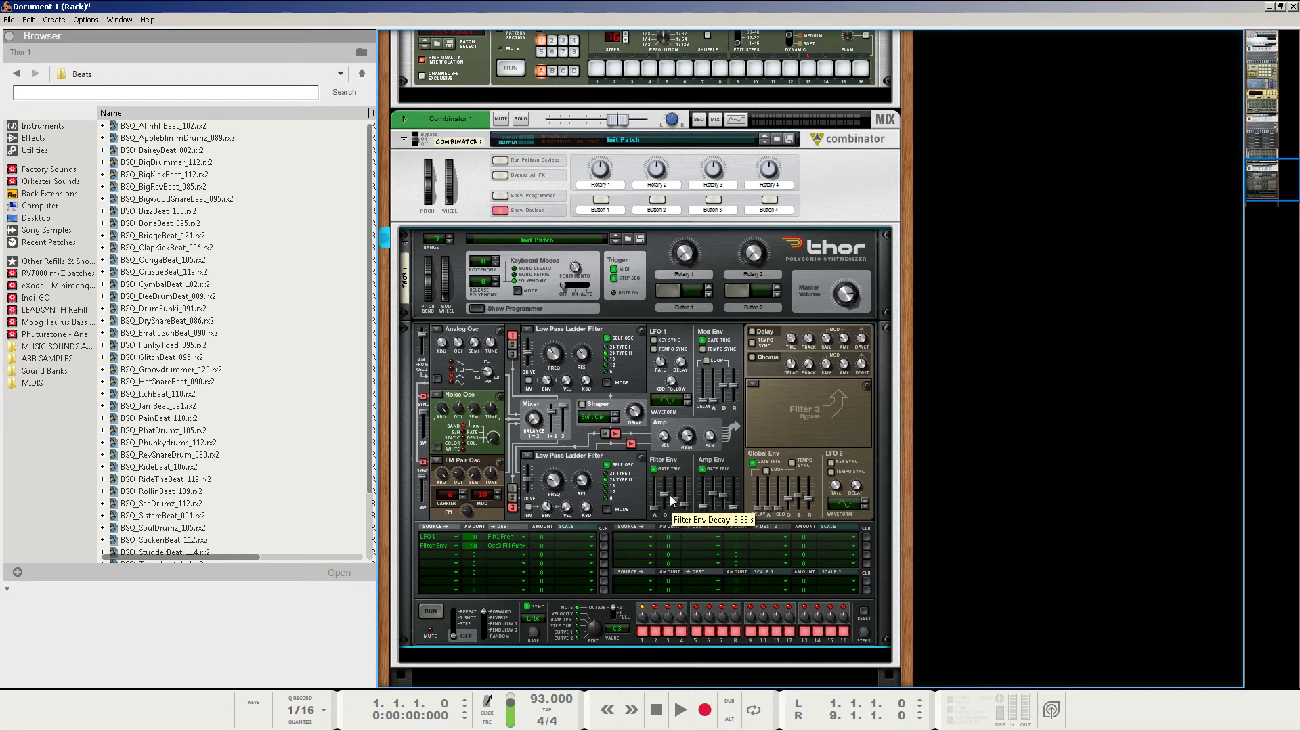
Step: Assign LFO 2 to modulate Osc 3 FM Amt by a positive amount in the third modulation matrix row
left_click(431, 557)
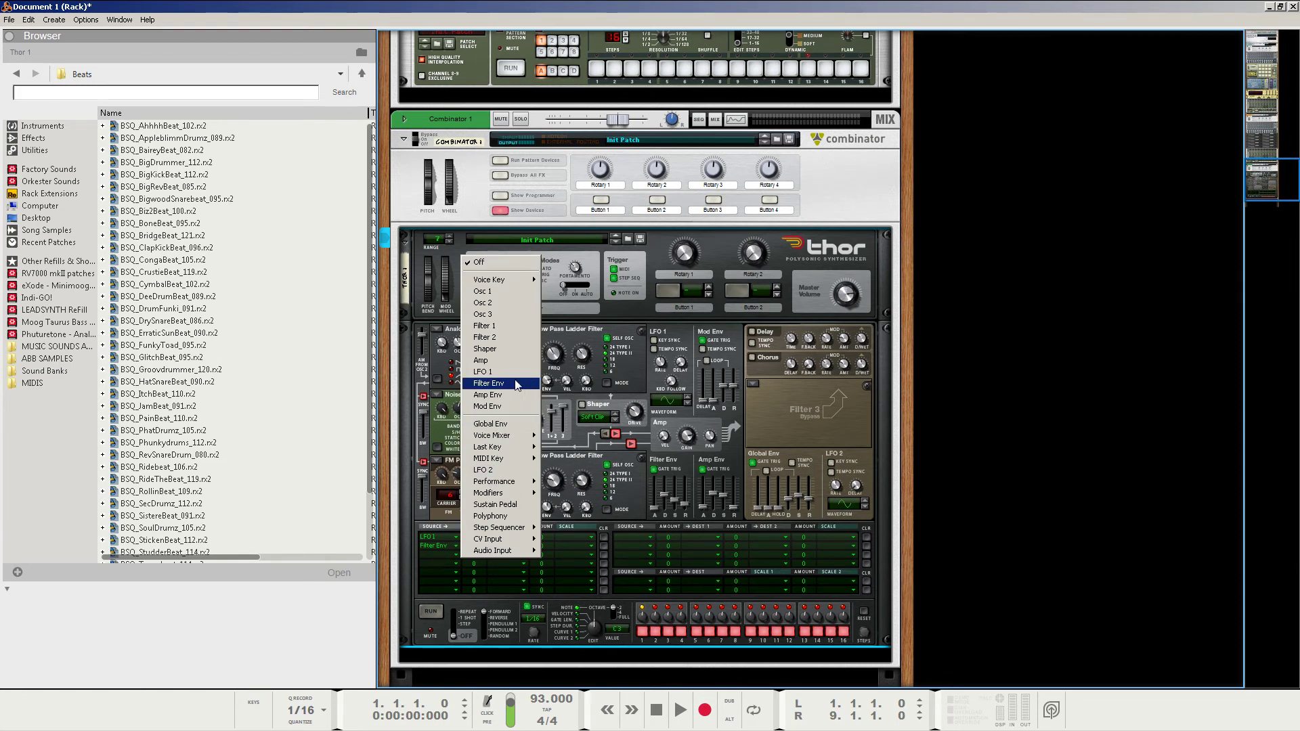
left_click(514, 469)
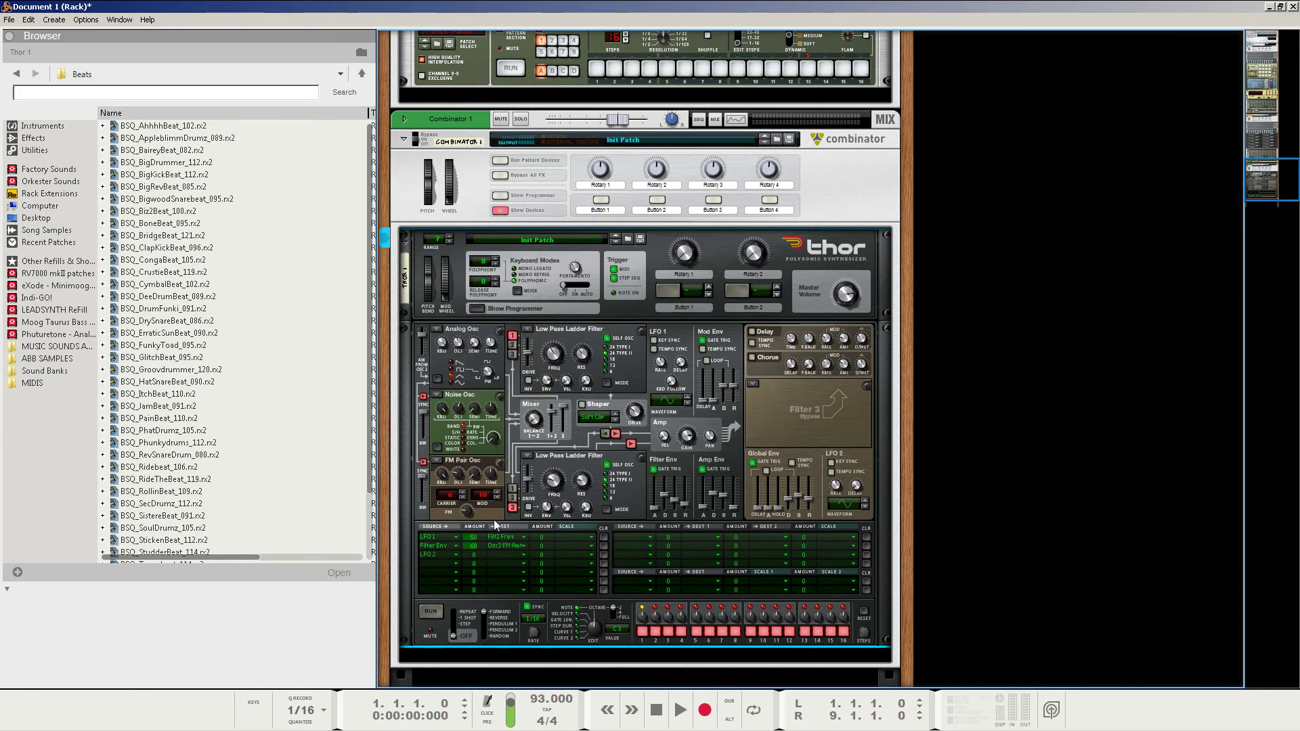
left_click_drag(474, 556, 487, 546)
left_click(506, 554)
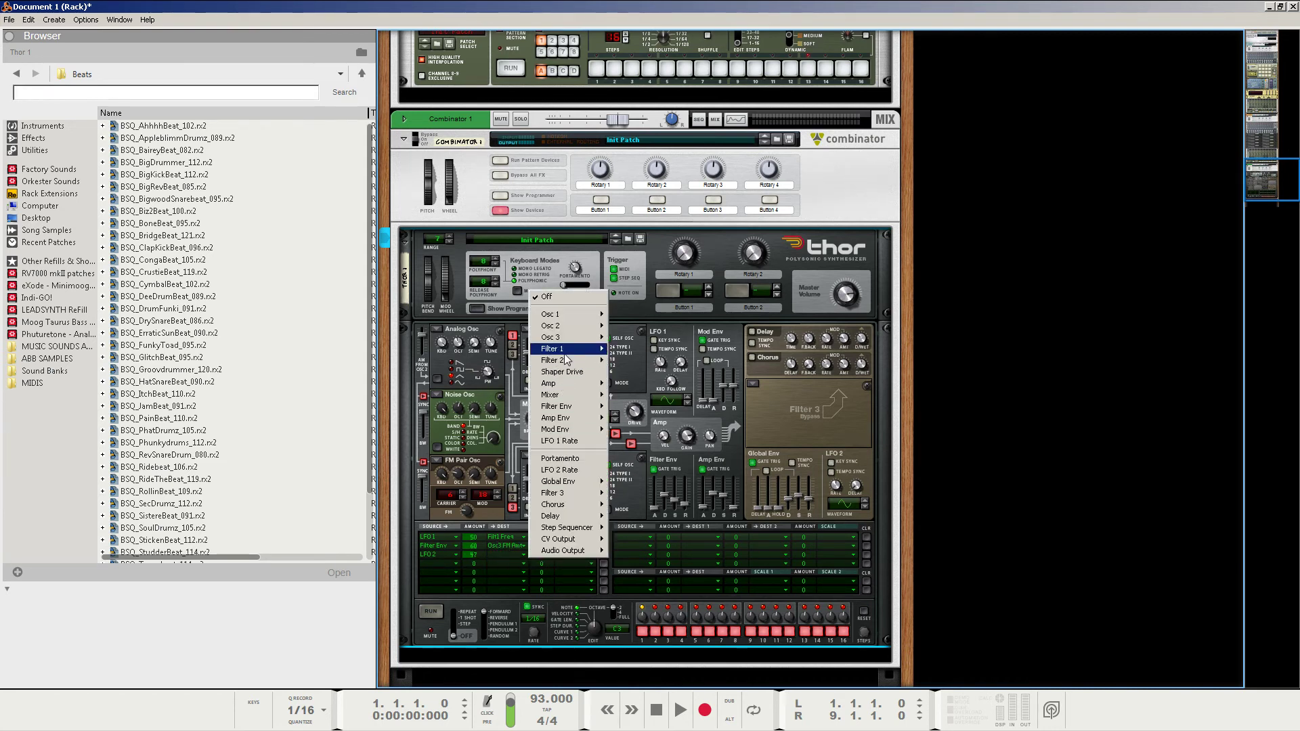
mouse_move(567, 339)
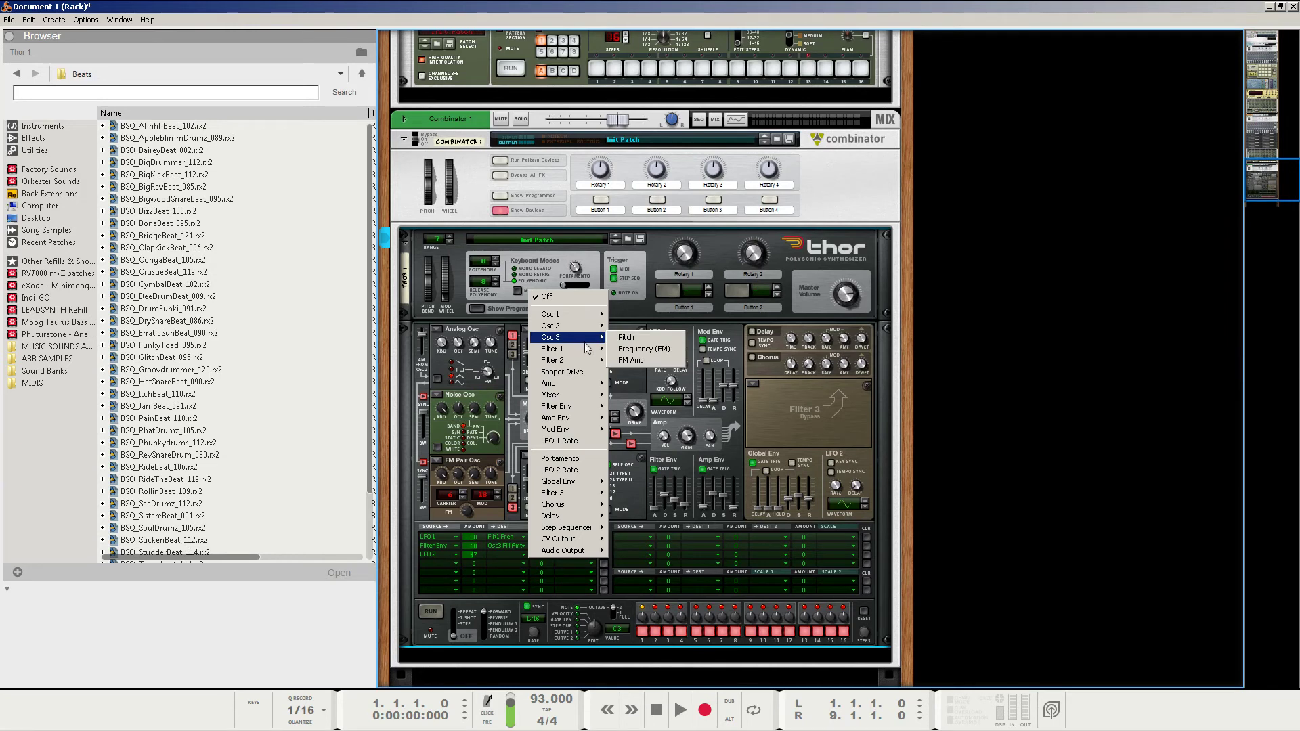
left_click(628, 360)
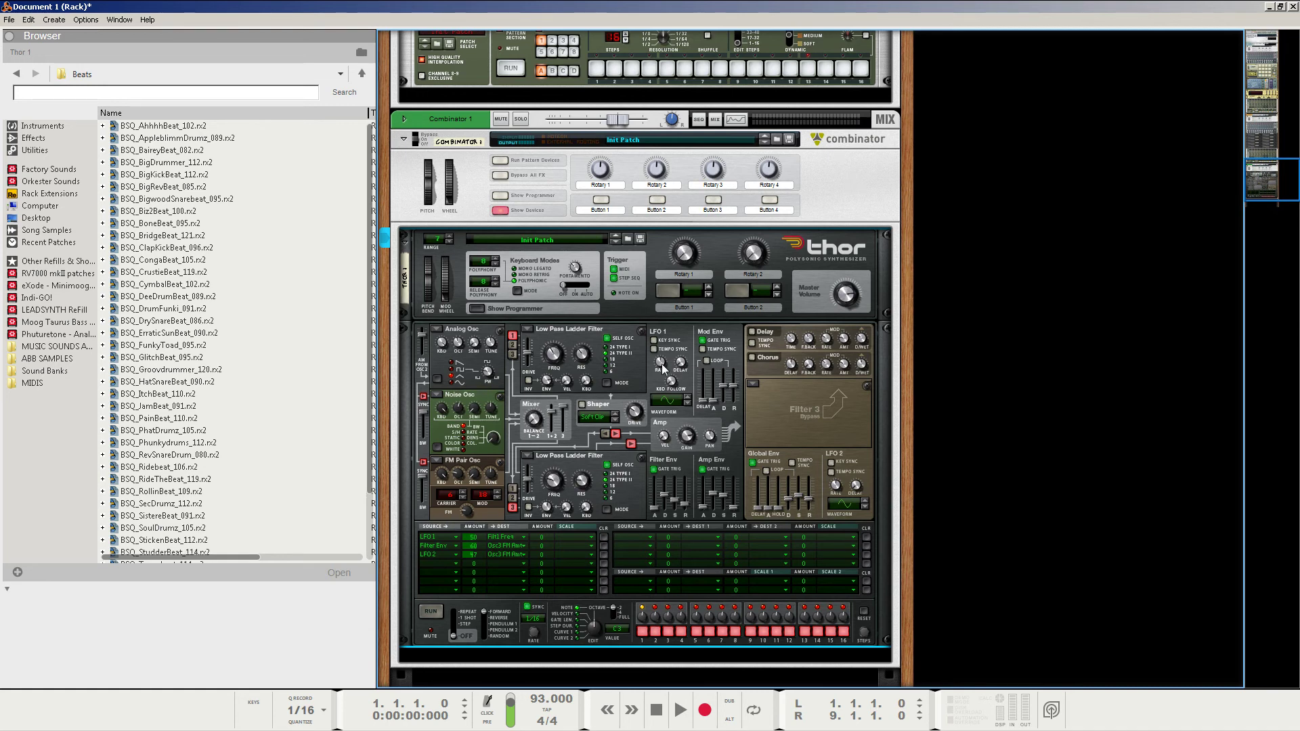
Step: Adjust the LFO 1 rate and raise the LFO 2 rate
mouse_move(662, 367)
left_click_drag(662, 366, 671, 362)
mouse_move(837, 487)
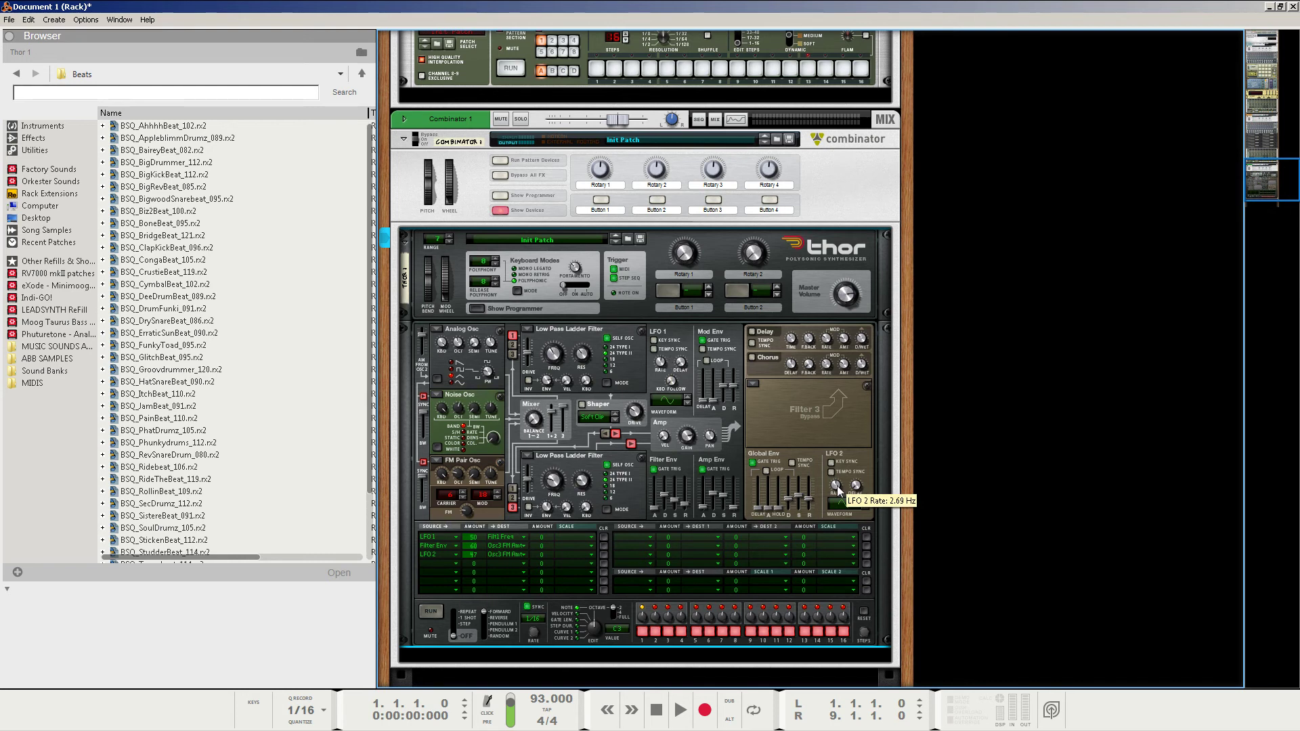
left_click_drag(837, 485, 843, 455)
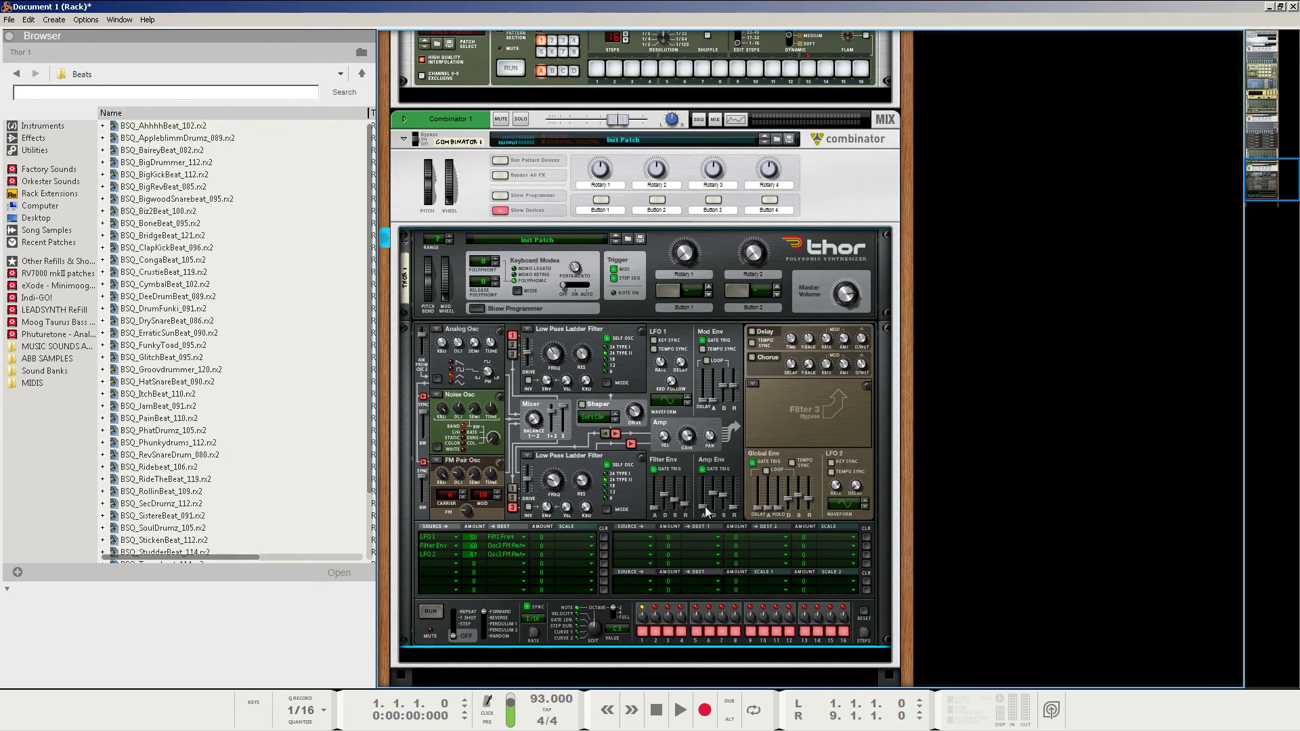
Step: Adjust the Amp Env attack, raise its decay, sustain and release, and play the sequence to audition the envelope
left_click_drag(704, 509, 703, 508)
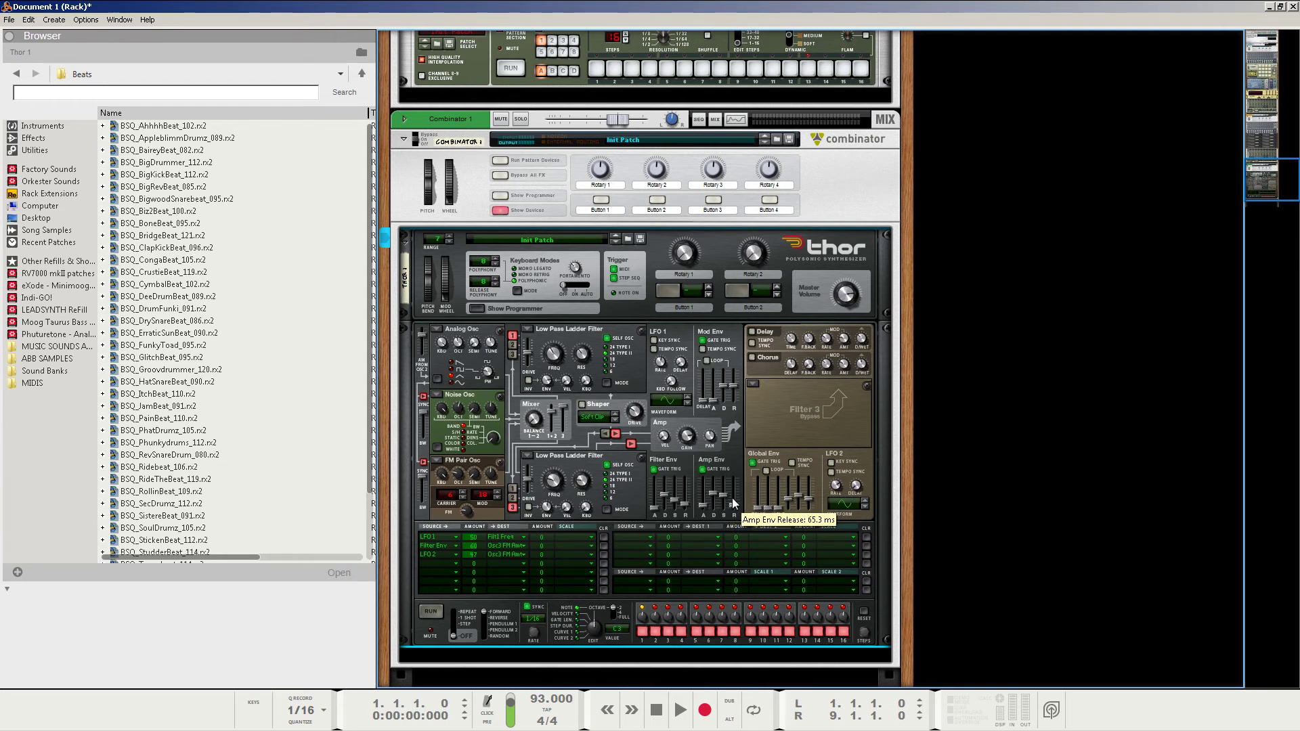
left_click_drag(713, 498, 717, 477)
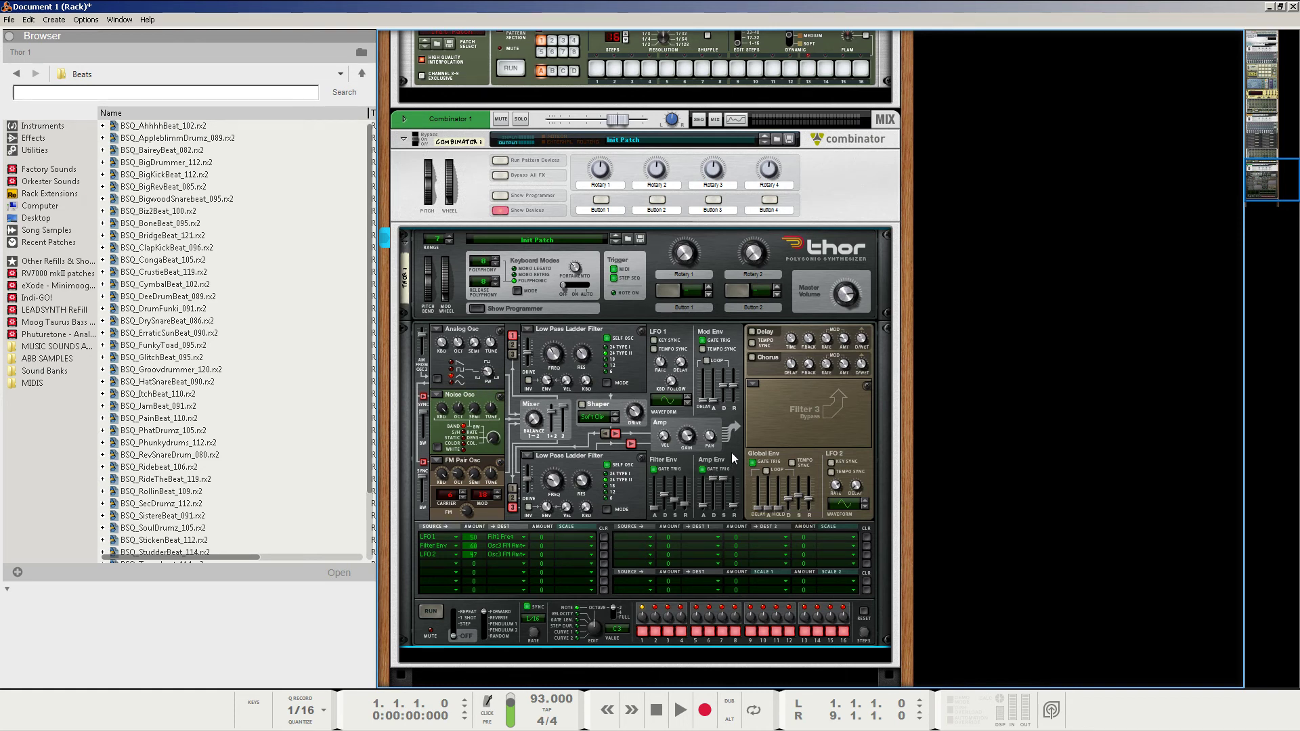
left_click(679, 711)
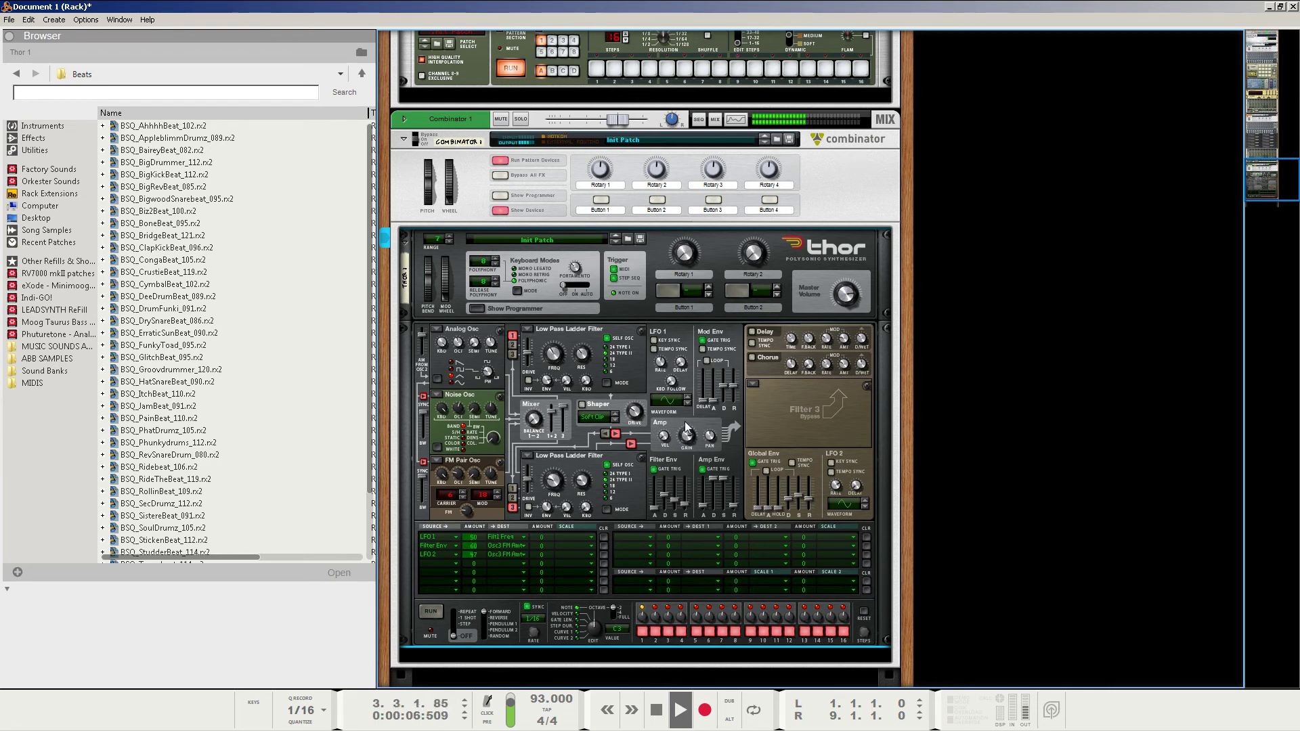
left_click(657, 711)
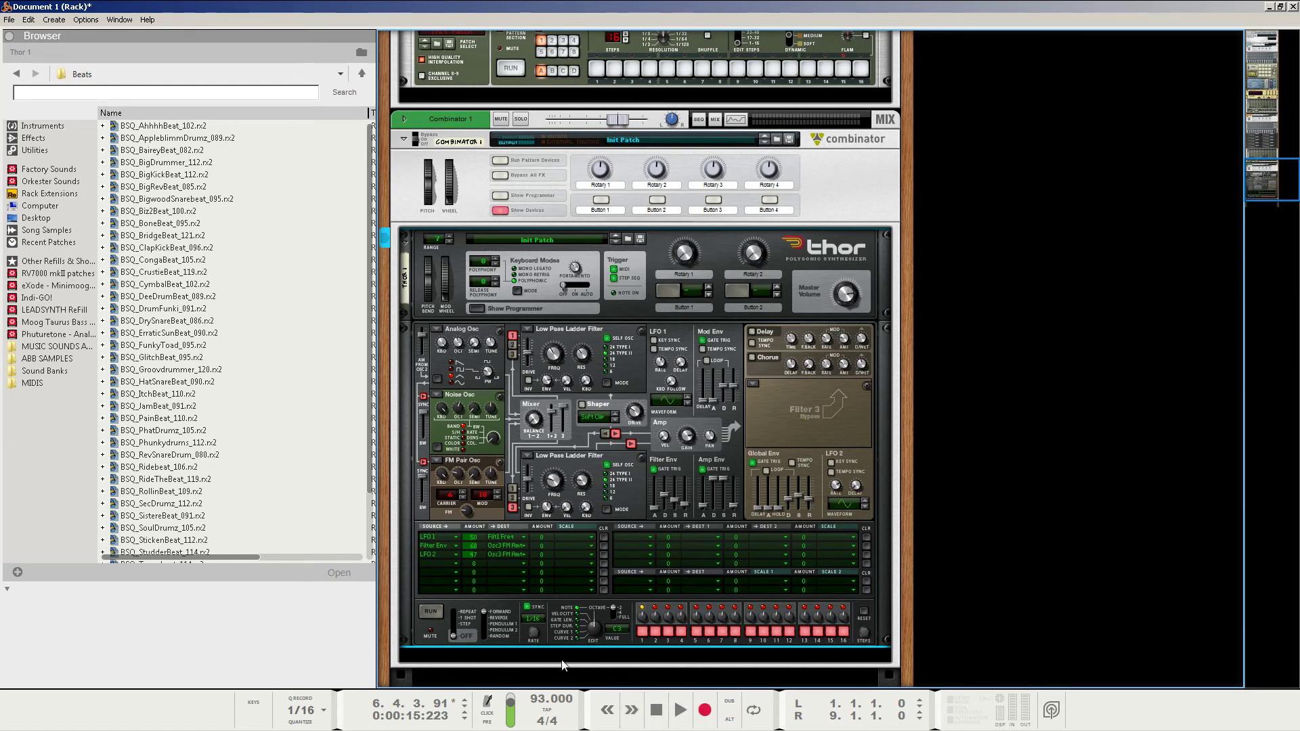
Step: Add an RV7000 MkII reverb after Thor inside the Combinator and load its ALL Keyb Verb patch
right_click(413, 628)
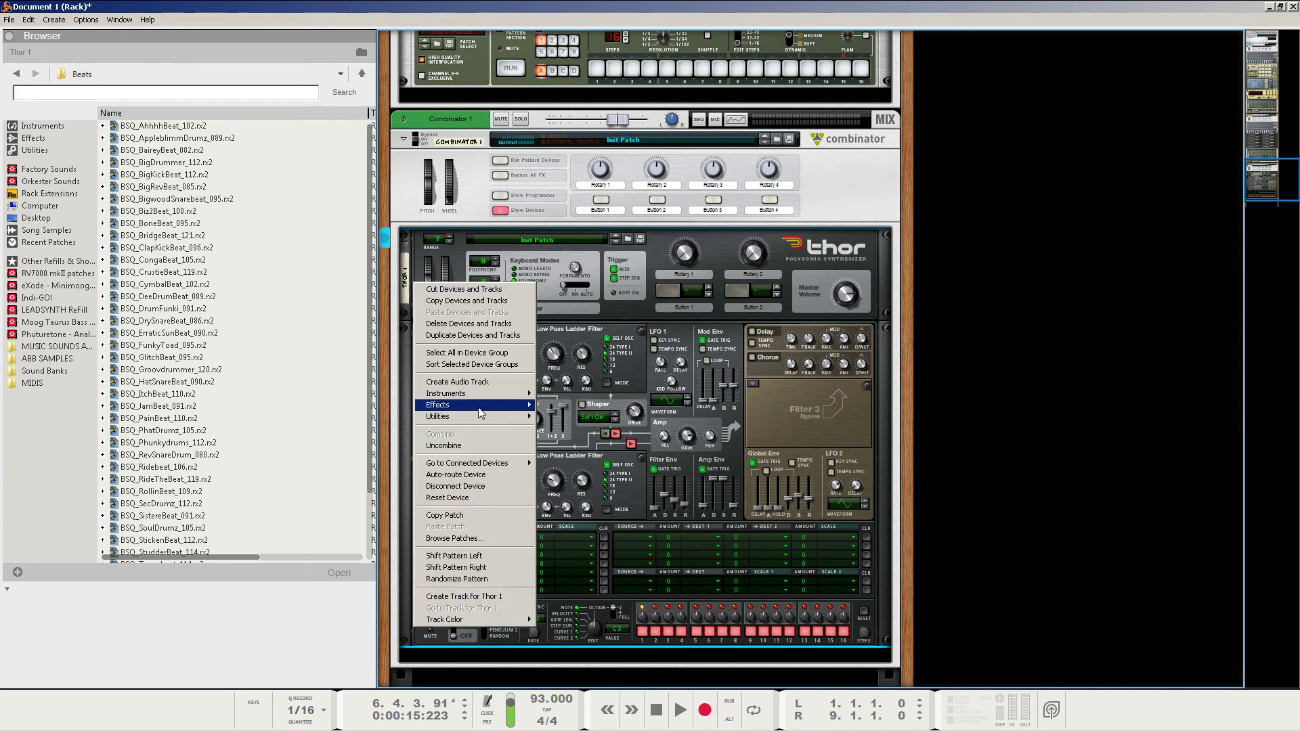
mouse_move(486, 406)
left_click(576, 481)
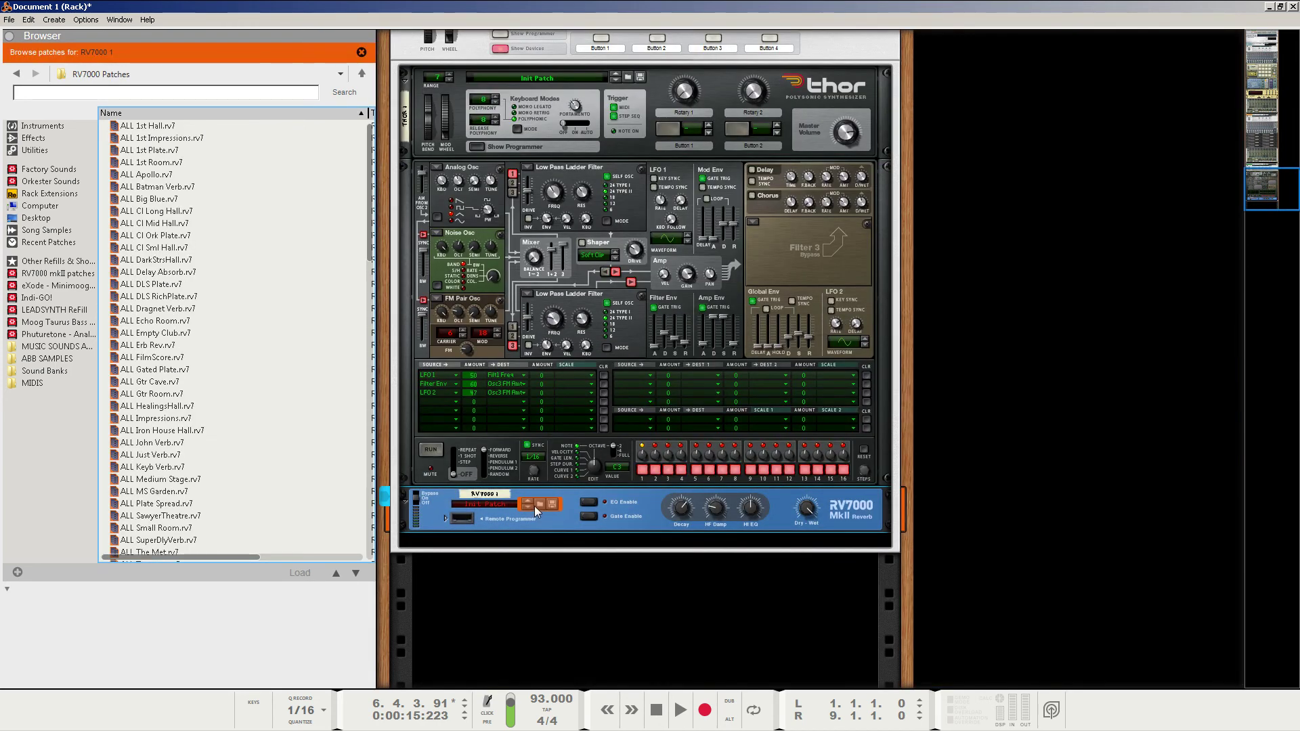
left_click(177, 467)
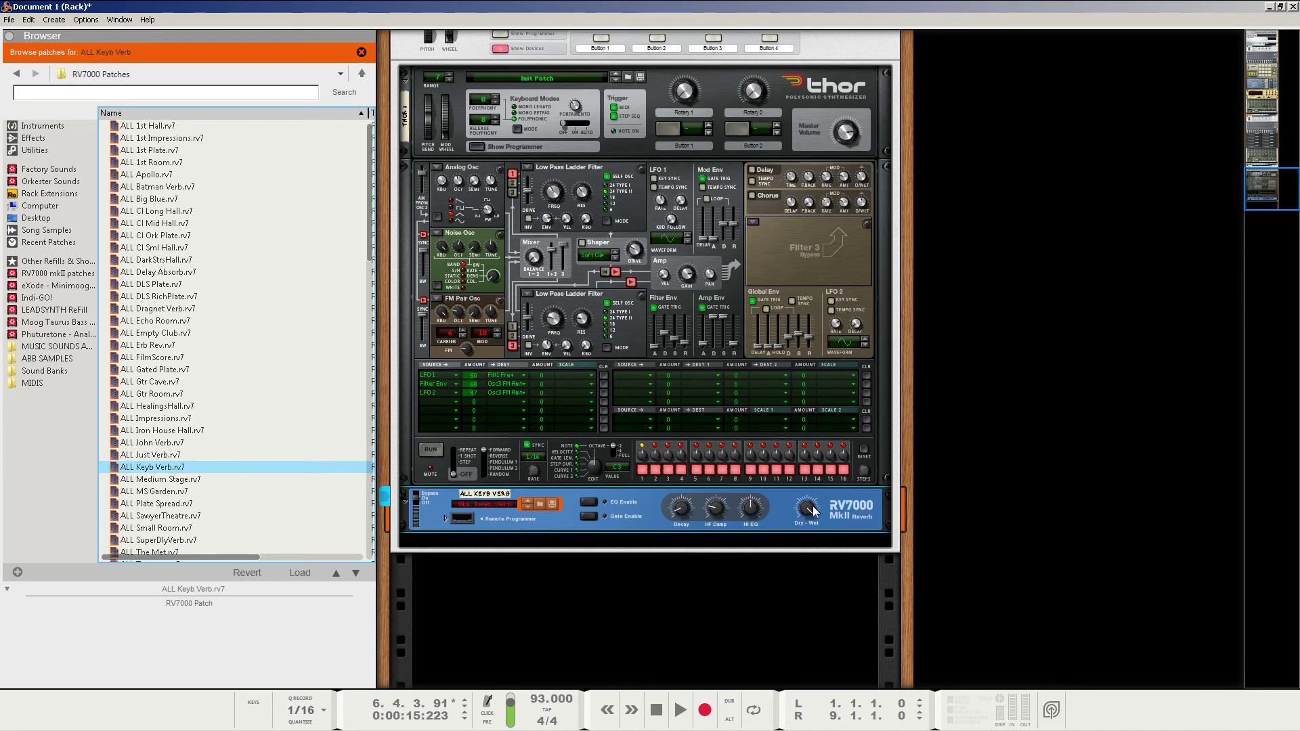
Step: Lower the RV7000's Dry-Wet mix and play the sequence from the start to audition the pad with reverb
mouse_move(817, 513)
left_click_drag(817, 513, 812, 534)
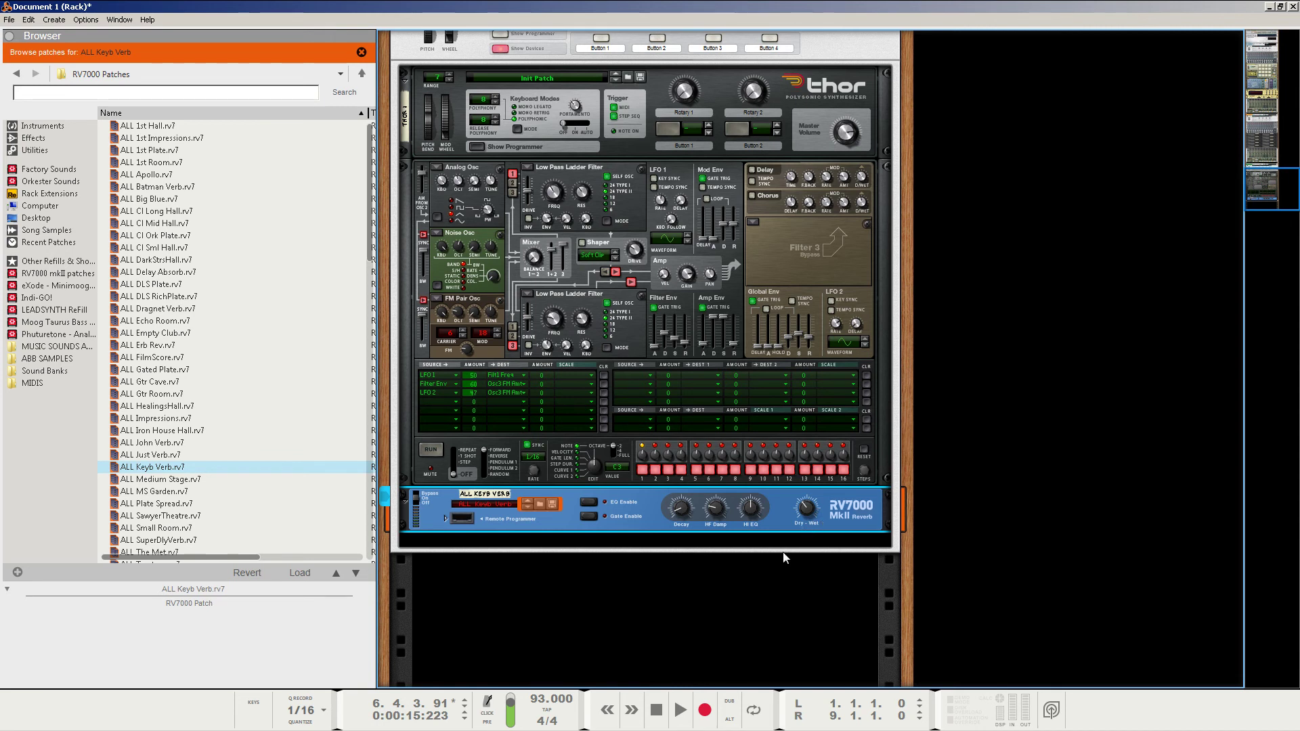
left_click(657, 711)
left_click(681, 711)
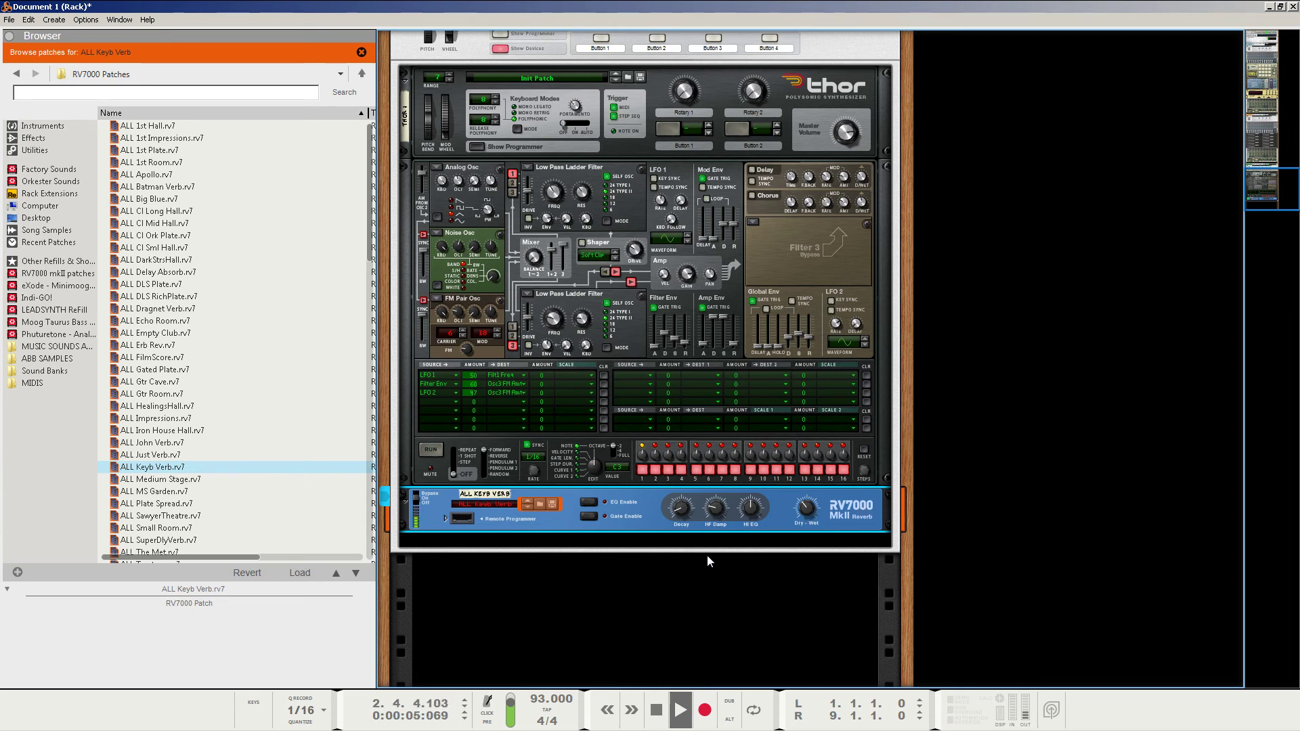
scroll(657, 604, "up", 5)
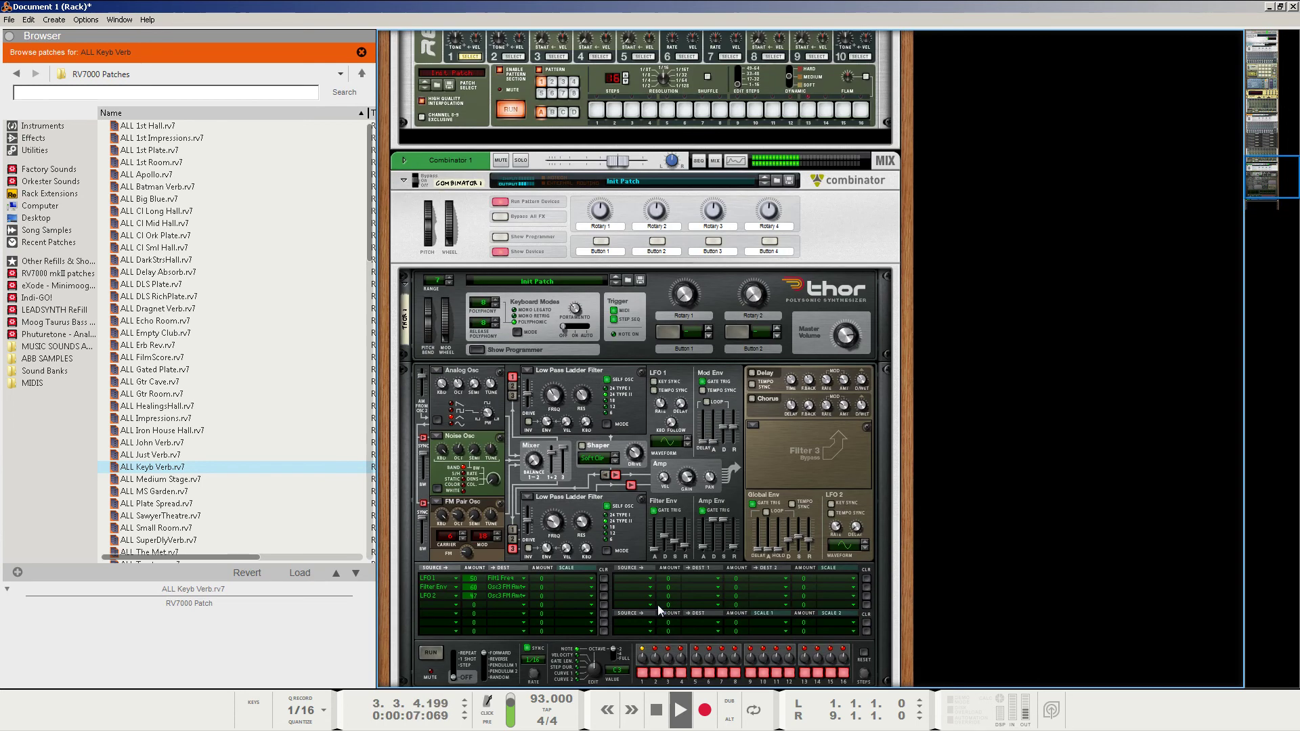
scroll(656, 604, "down", 3)
key("space")
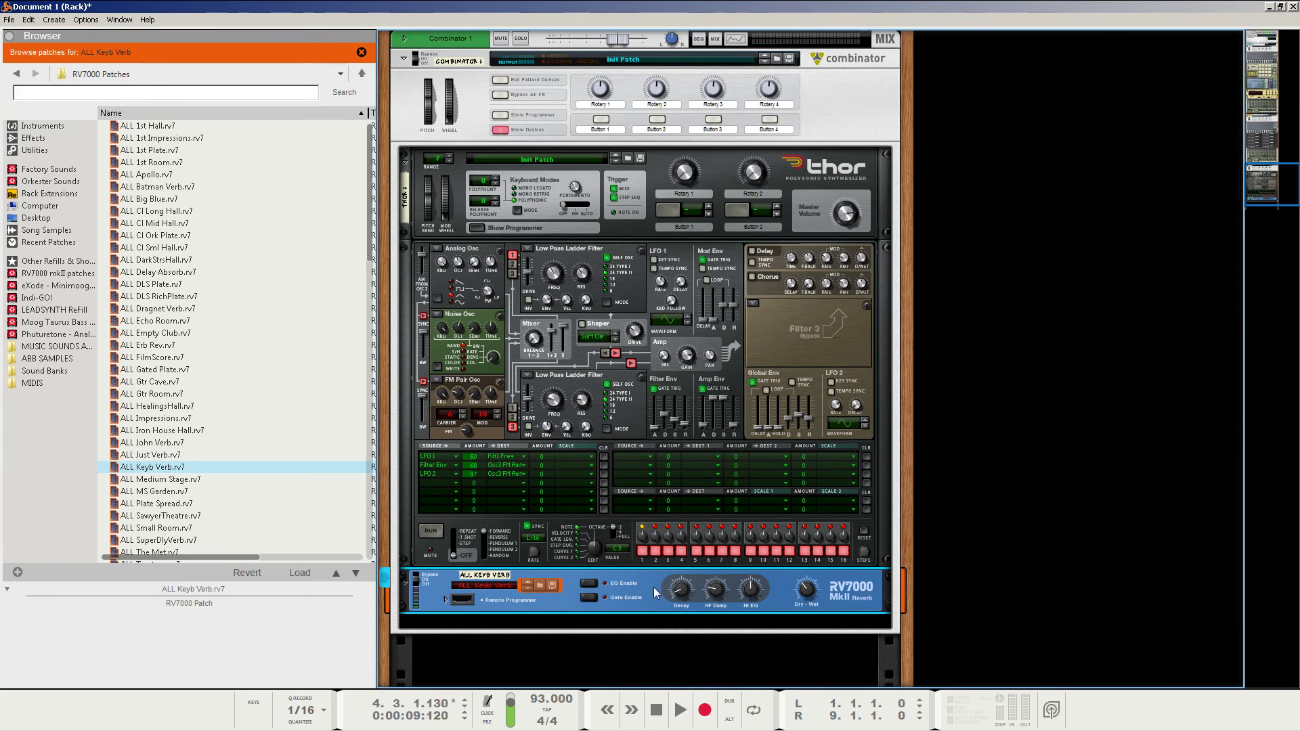
left_click(758, 300)
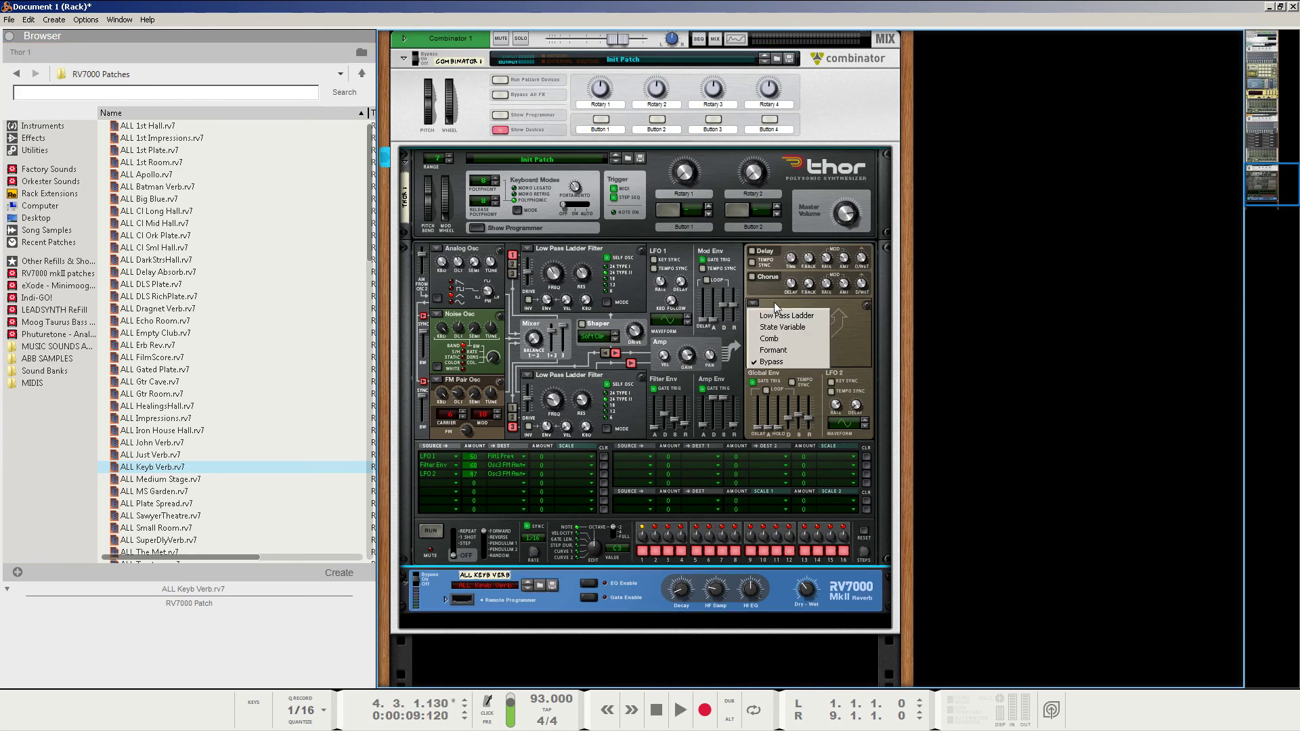
left_click(789, 323)
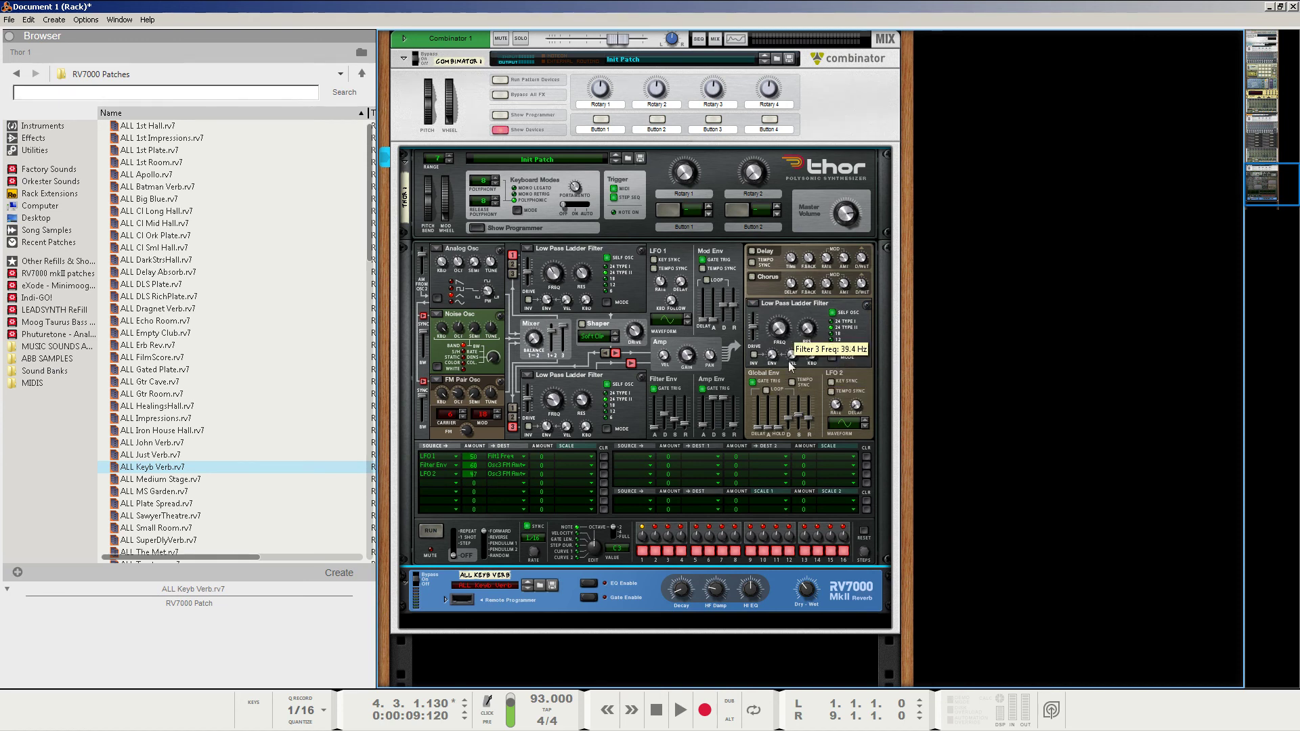
left_click(754, 303)
left_click(772, 362)
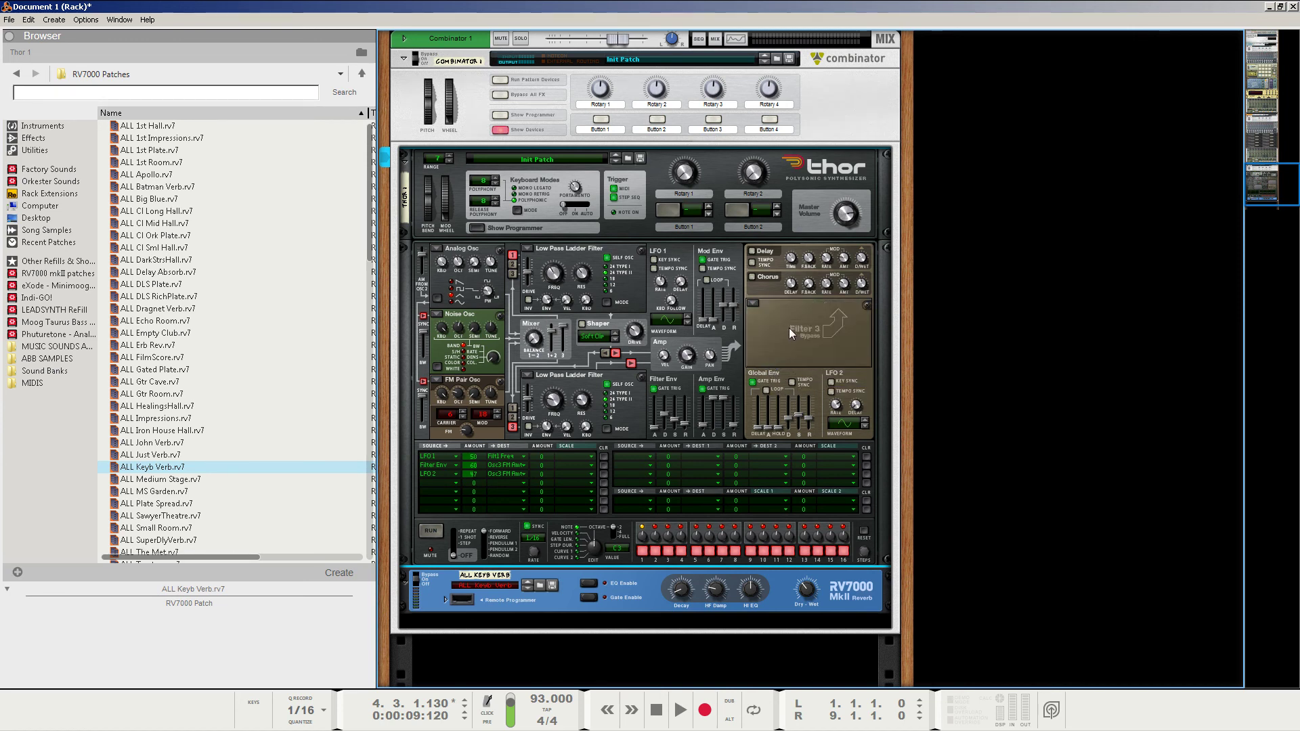
Step: Save the Thor patch as ABB DX7 Dark Pad
scroll(803, 296, "up", 2)
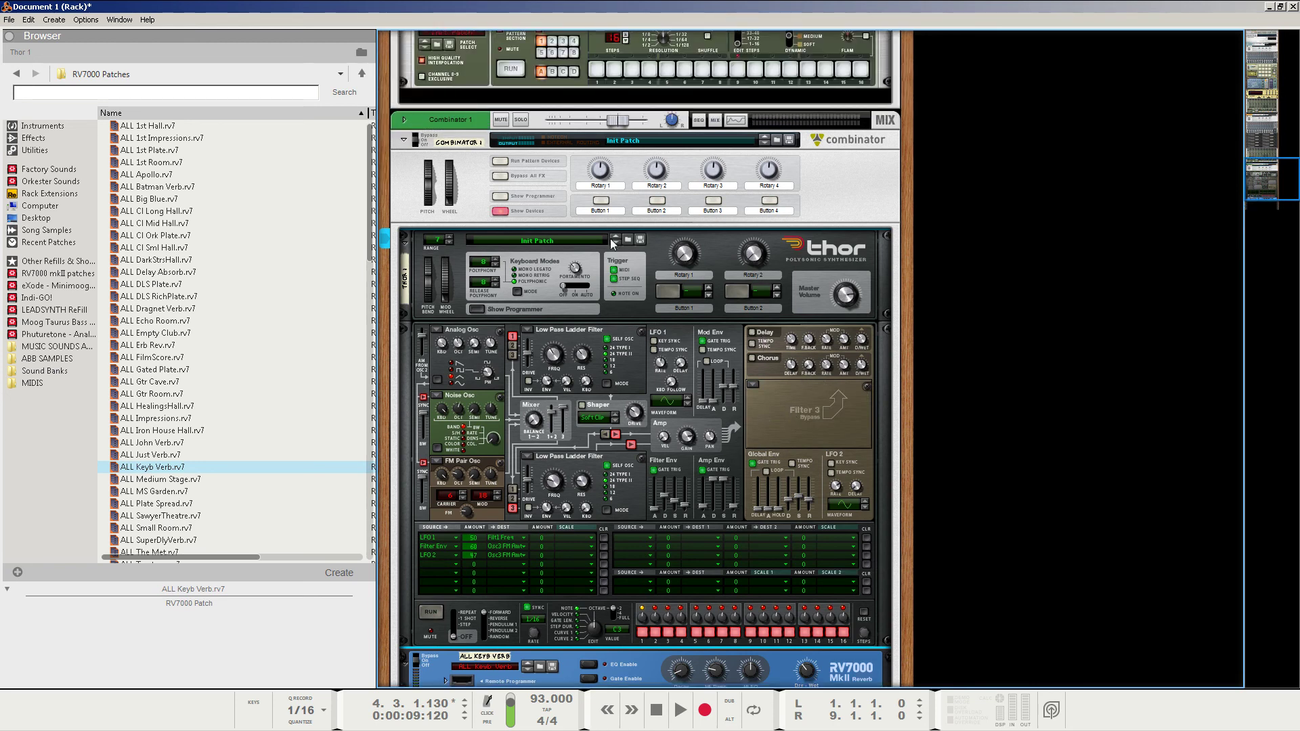
left_click(641, 241)
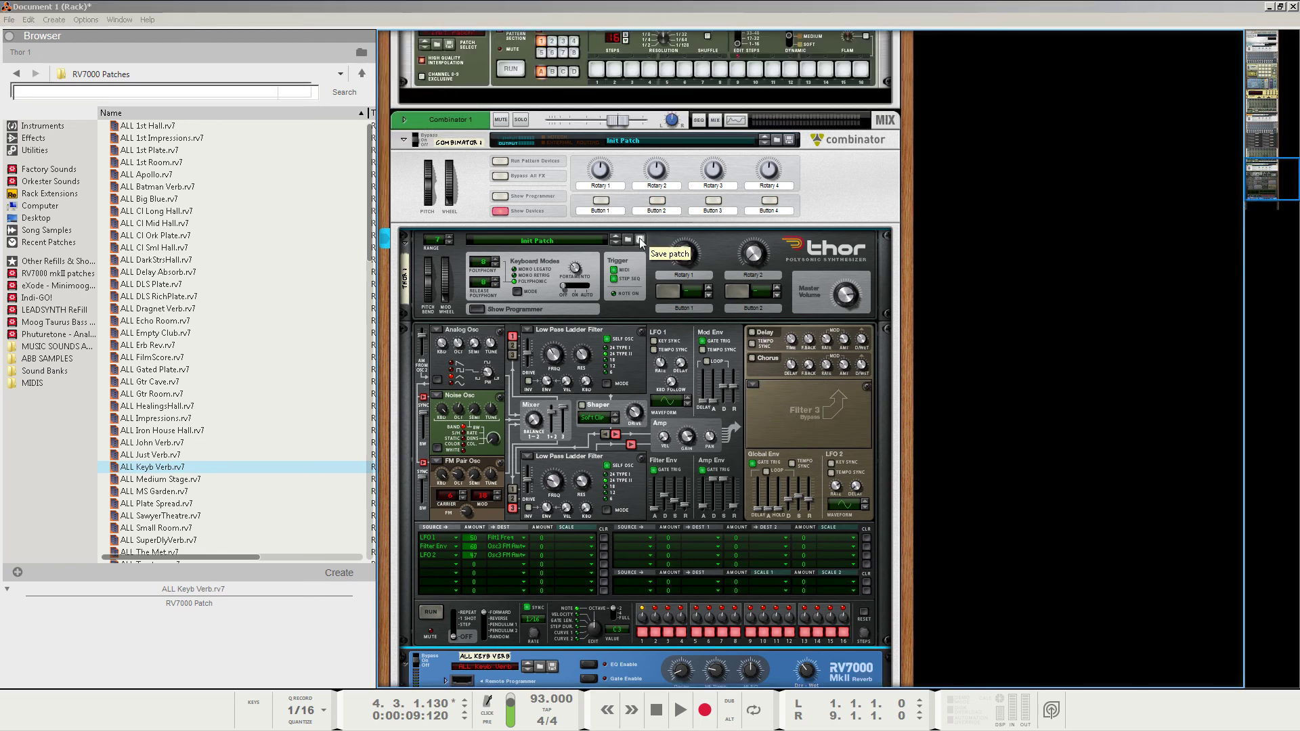
type("ABB DX7 D")
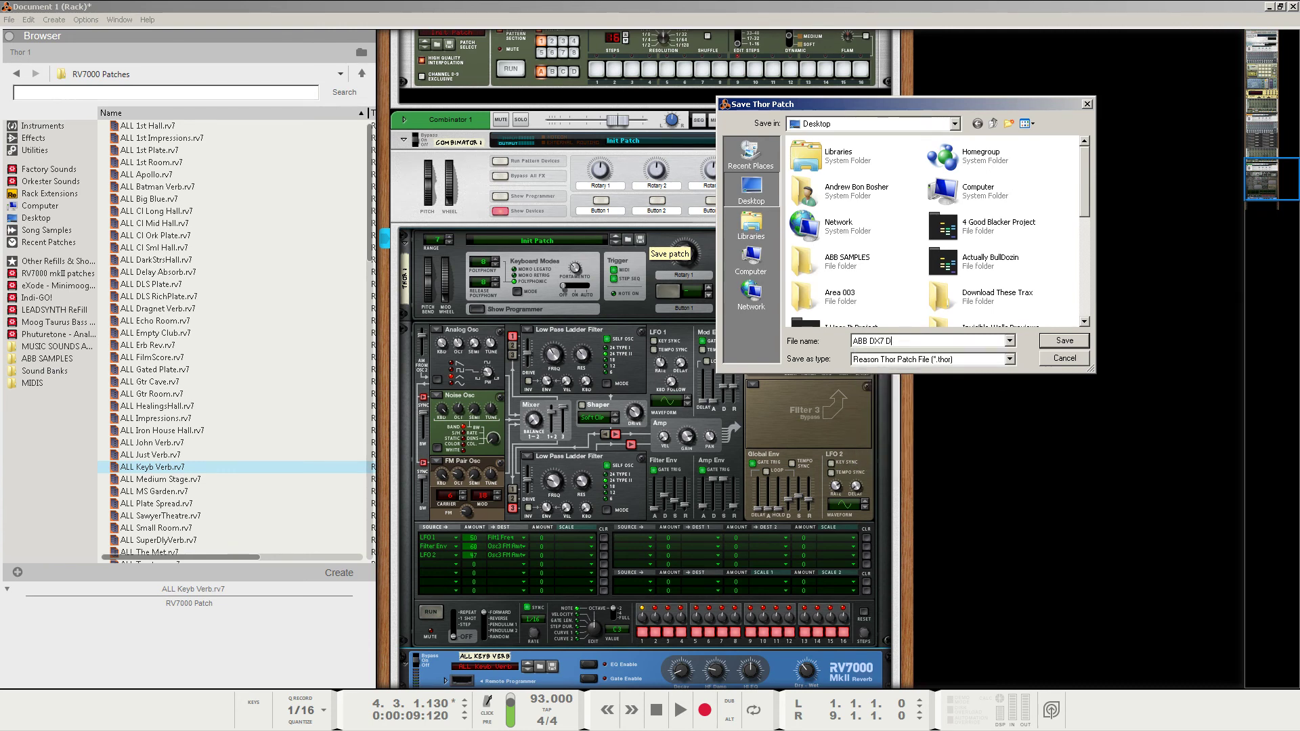
type("ark Pad")
key("Return")
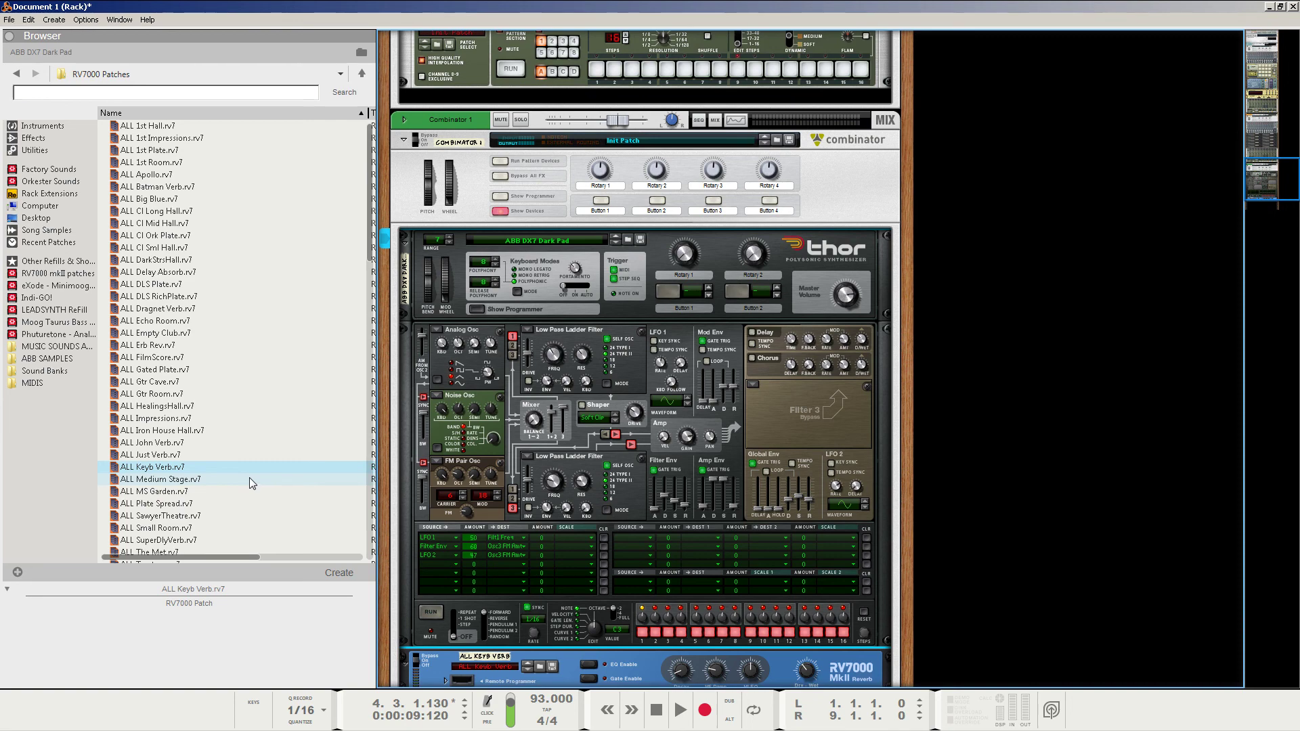
scroll(460, 495, "down", 3)
scroll(460, 495, "up", 3)
scroll(439, 584, "down", 3)
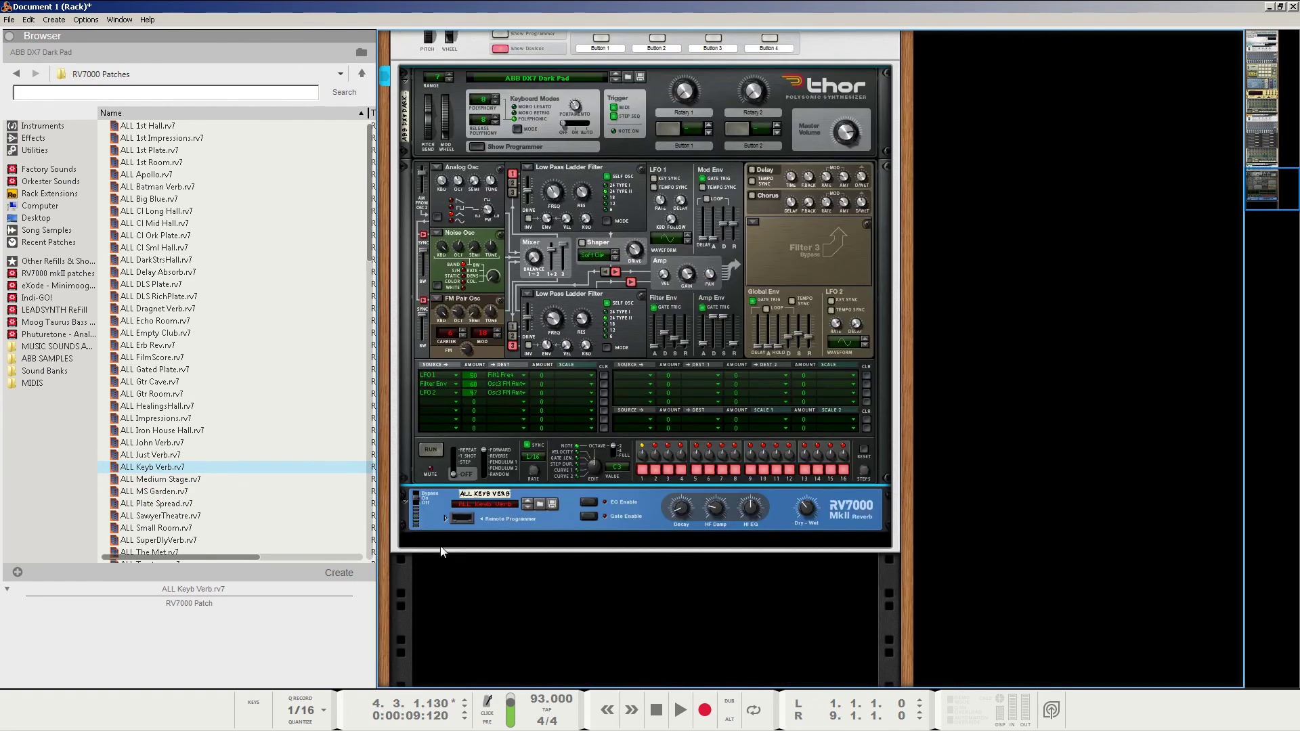